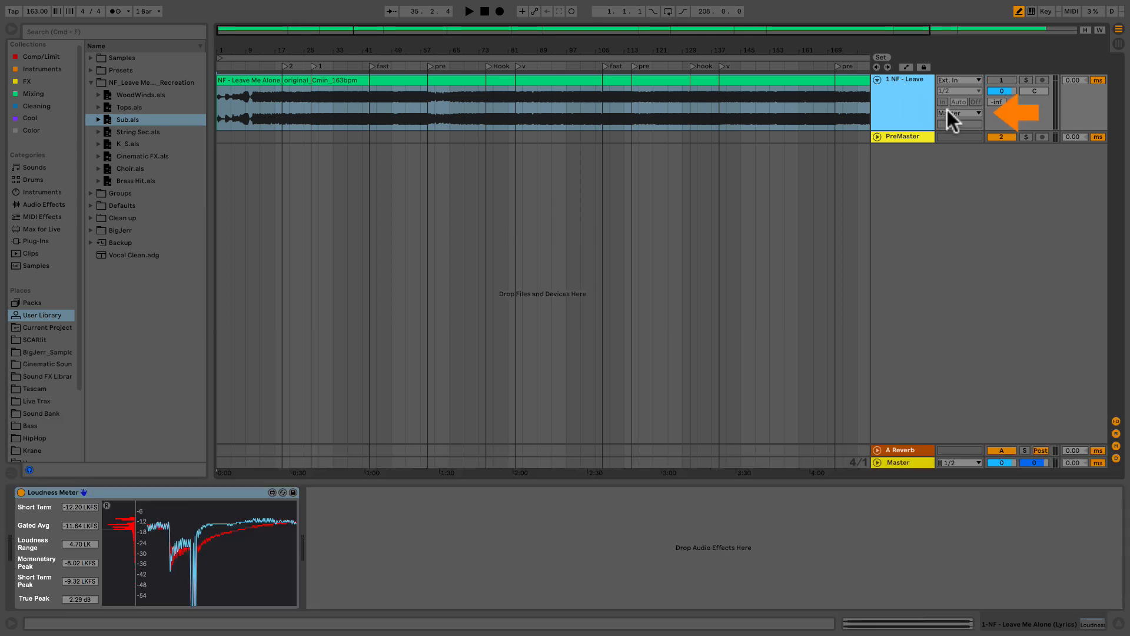
# Route the output of the NF - Leave reference track to Ext. Out 1/2
pyautogui.click(948, 113)
pyautogui.click(954, 122)
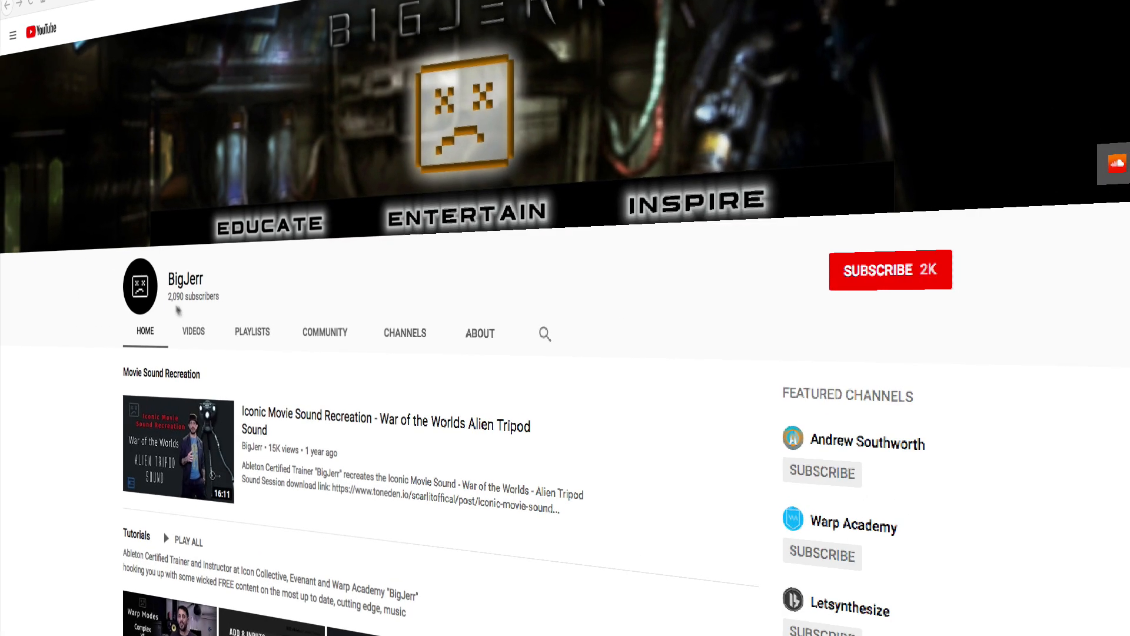
# Switch to YouTube, subscribe to the BigJerr channel with its notifications turned on, and look through the channel's videos
pyautogui.click(874, 280)
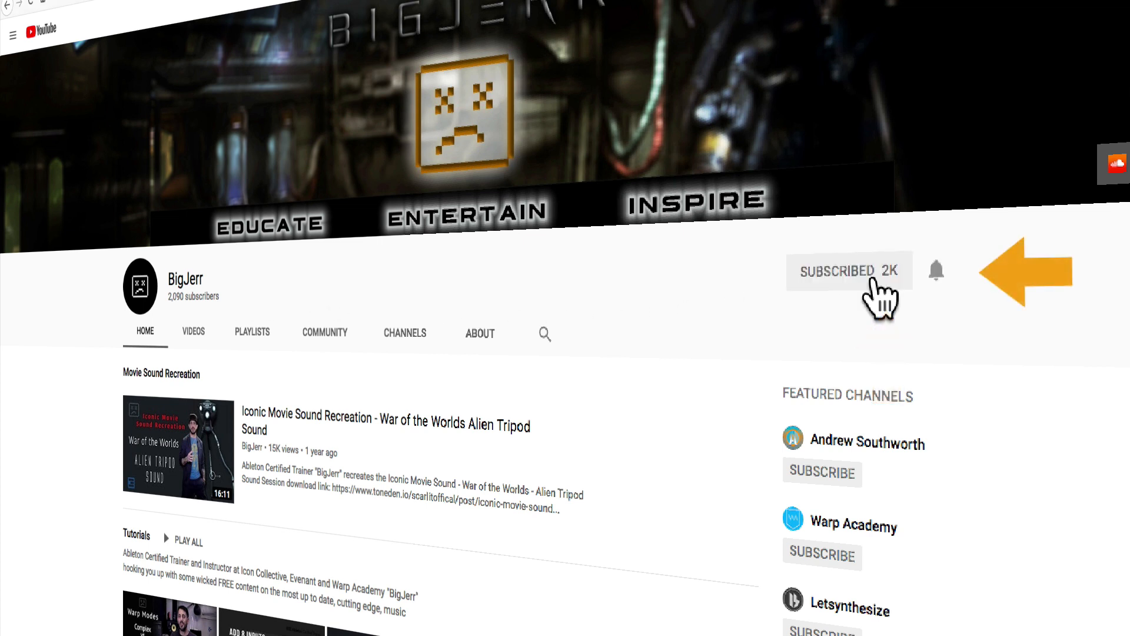
pyautogui.click(937, 271)
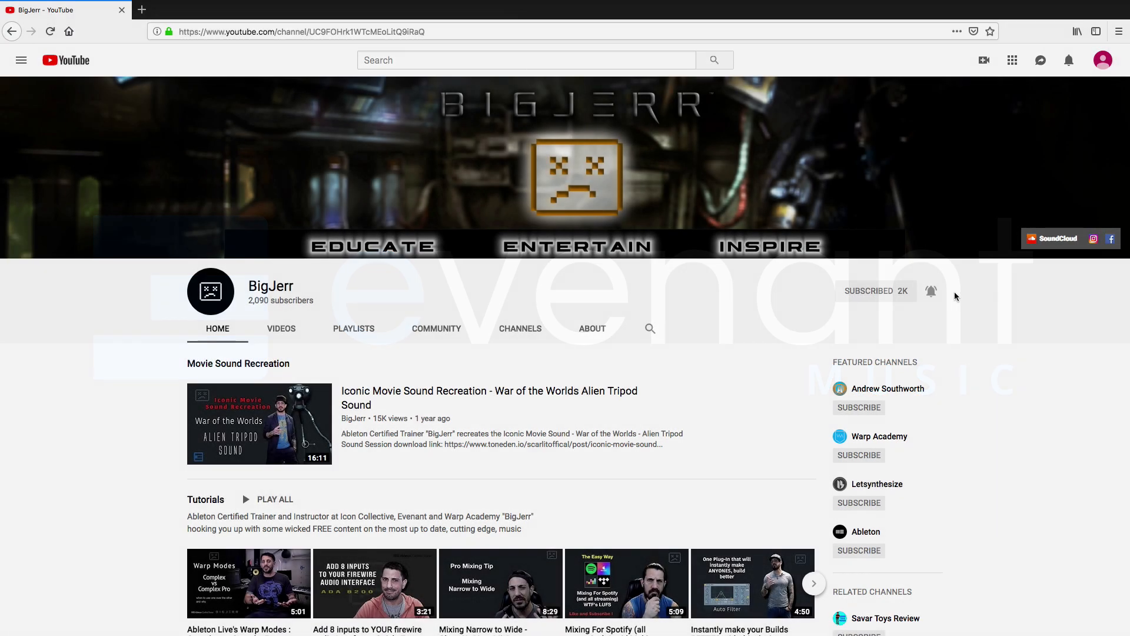
pyautogui.scroll(-2, 845, 372)
pyautogui.scroll(-7, 845, 371)
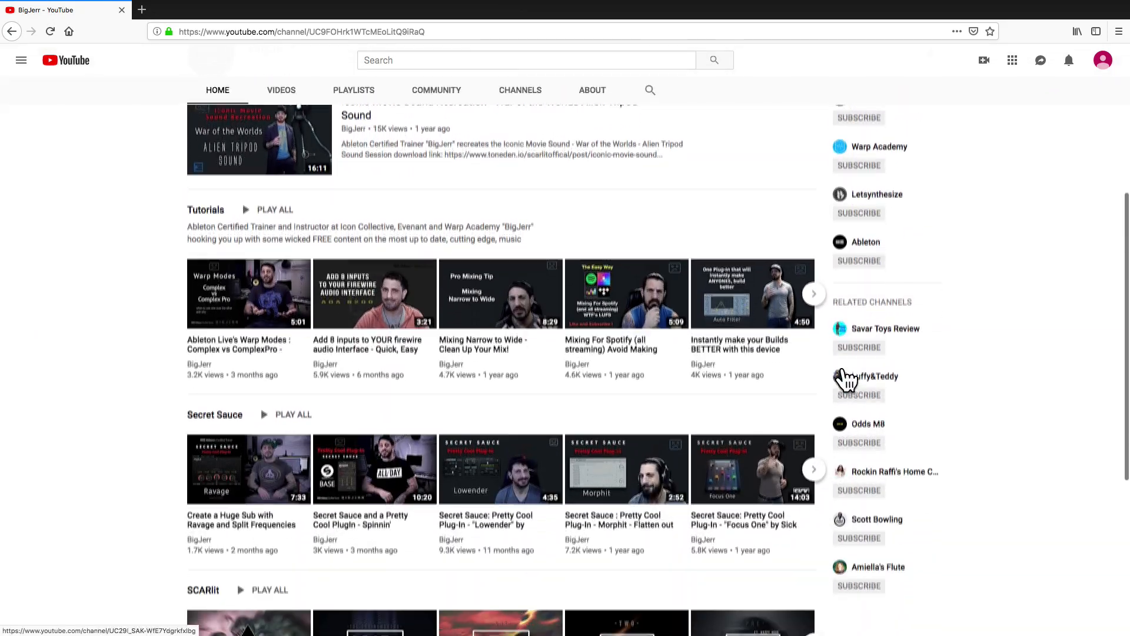
pyautogui.scroll(-2, 843, 370)
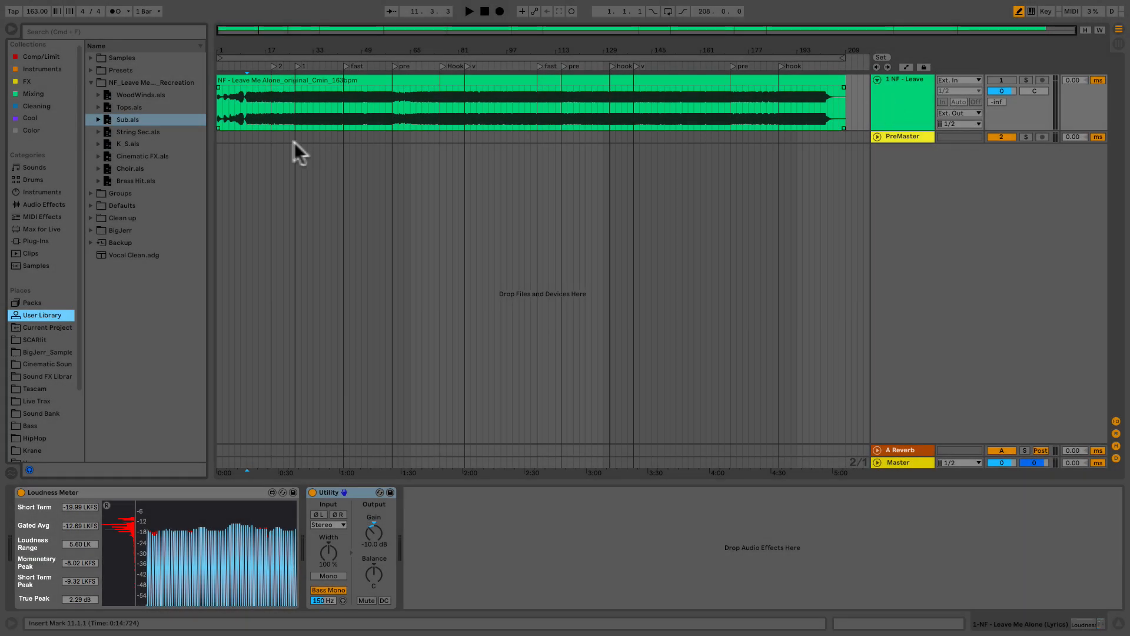
# Add the Booms and Whoosh tracks from the FX group of Cinematic FX.als below the reference track
pyautogui.click(96, 156)
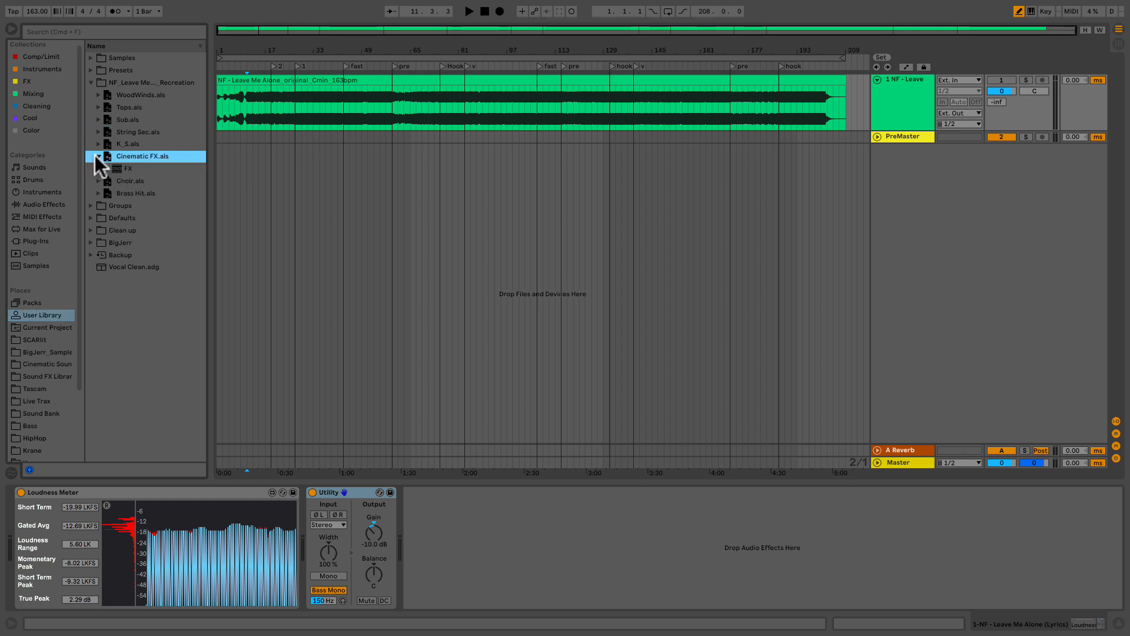
pyautogui.click(106, 169)
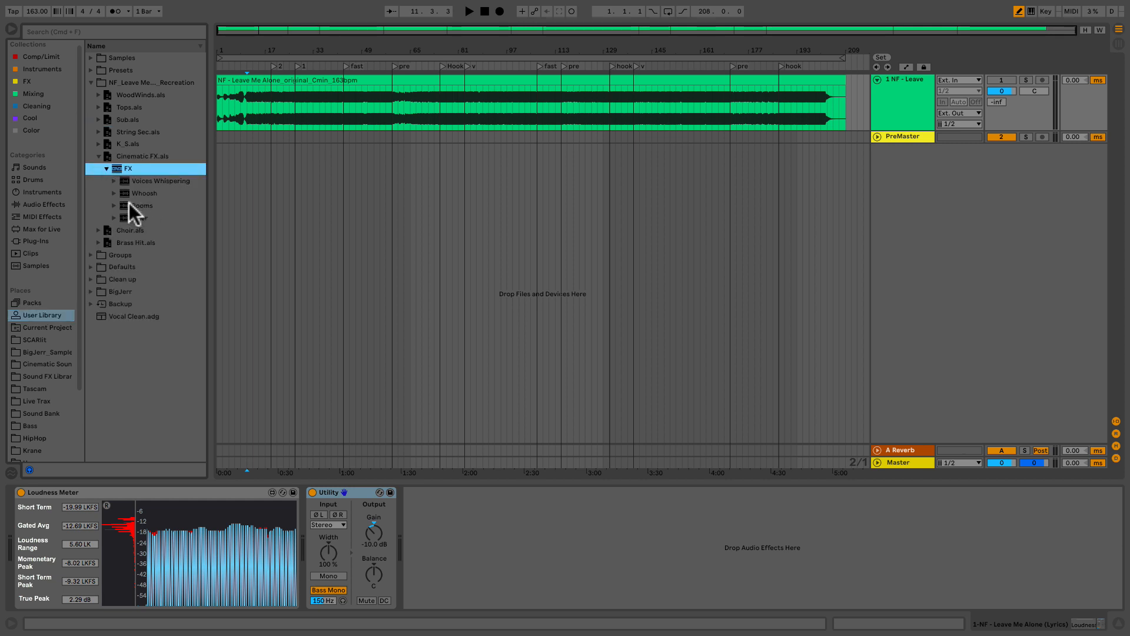
pyautogui.moveTo(122, 207); pyautogui.dragTo(291, 143)
pyautogui.moveTo(143, 194); pyautogui.dragTo(241, 199)
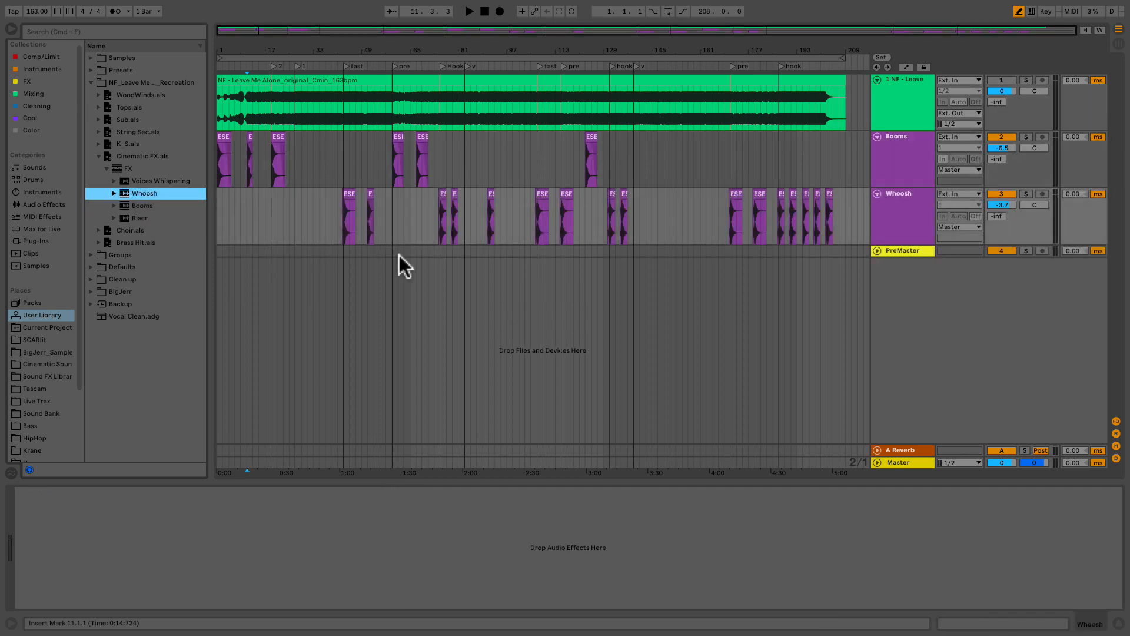
# Group the Booms and Whoosh tracks and rename the group Cin FX
pyautogui.click(903, 172)
pyautogui.keyDown('shift'); pyautogui.click(892, 215); pyautogui.keyUp('shift')
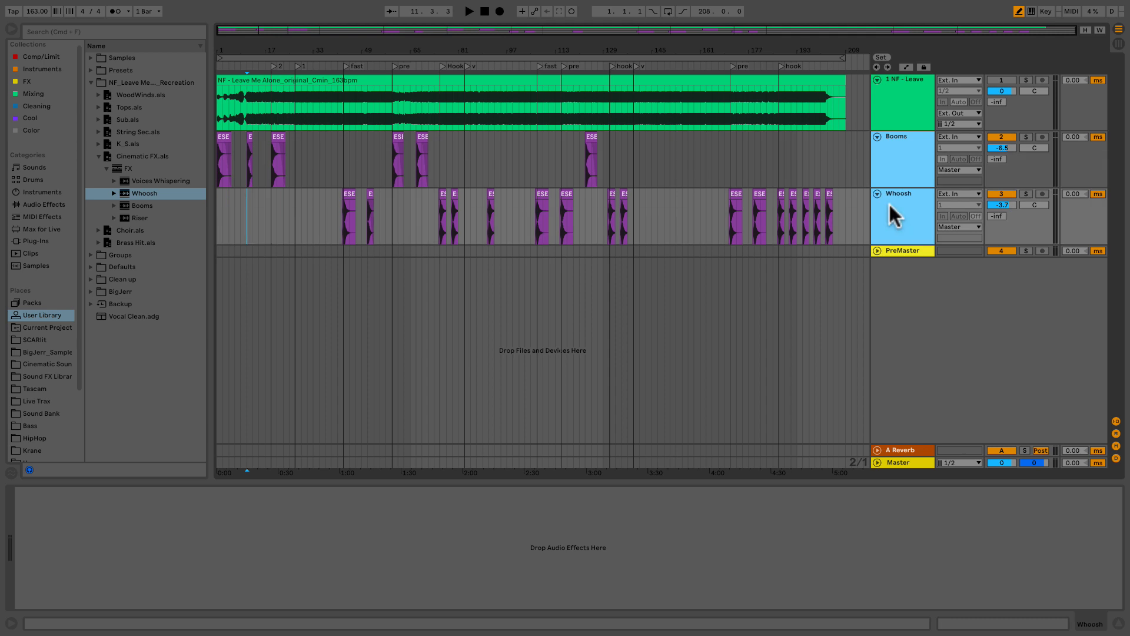
pyautogui.press('super+g')
pyautogui.click(899, 161)
pyautogui.press('super+r')
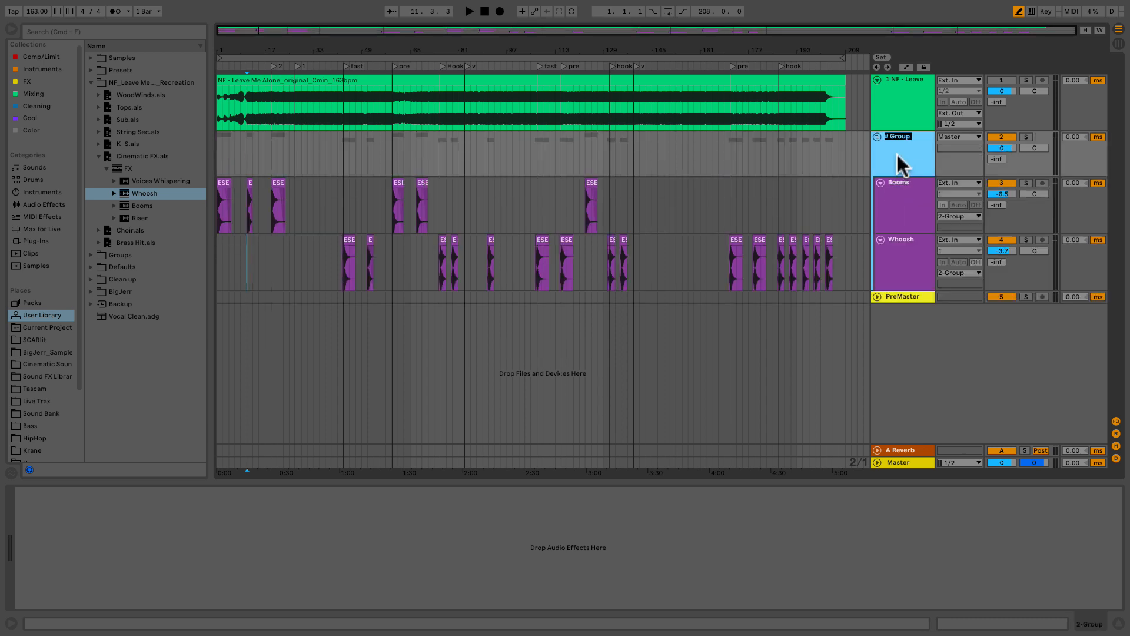
pyautogui.write('Cin FX')
pyautogui.press('Return')
# Add the HI Stac Violins track from String Sec.als to the arrangement and unfreeze it
pyautogui.click(99, 132)
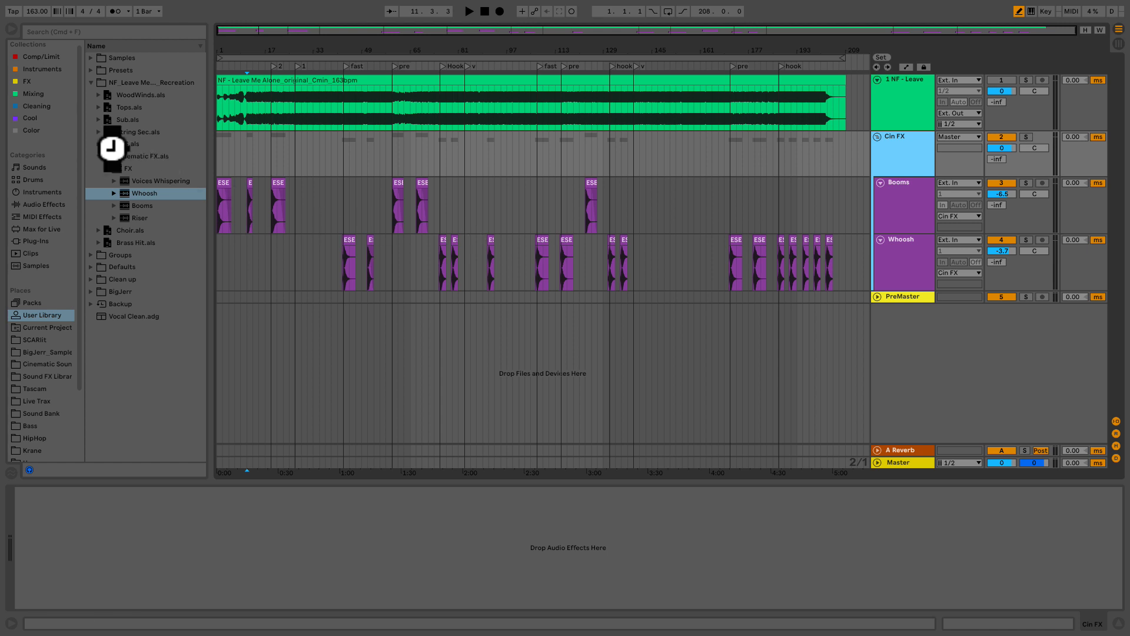
pyautogui.click(108, 144)
pyautogui.moveTo(140, 155); pyautogui.dragTo(263, 346)
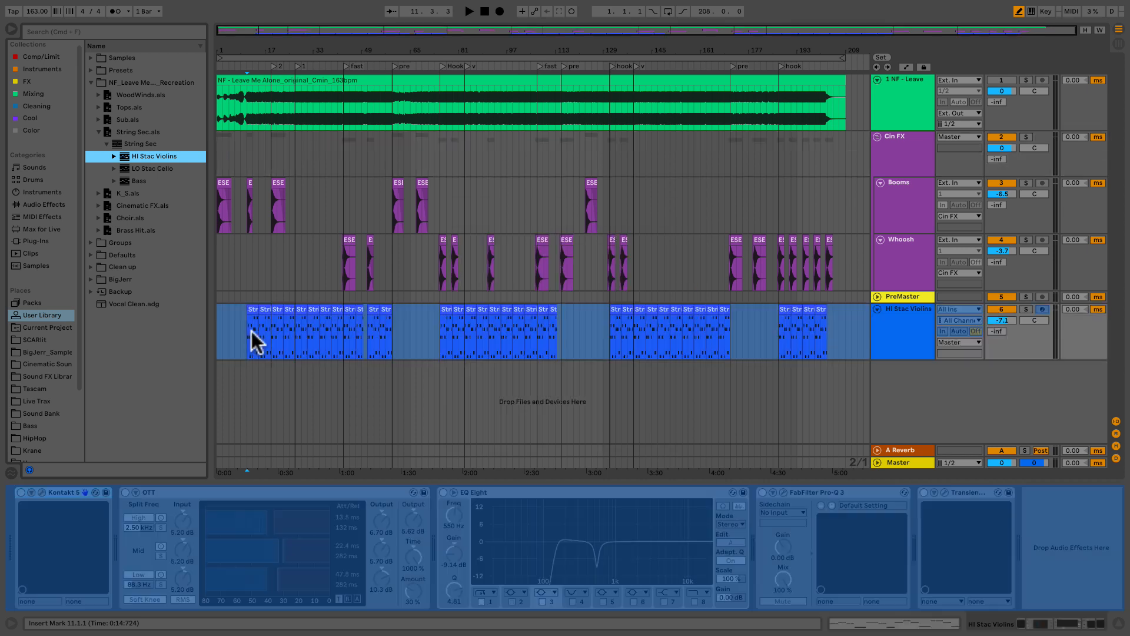
pyautogui.rightClick(885, 325)
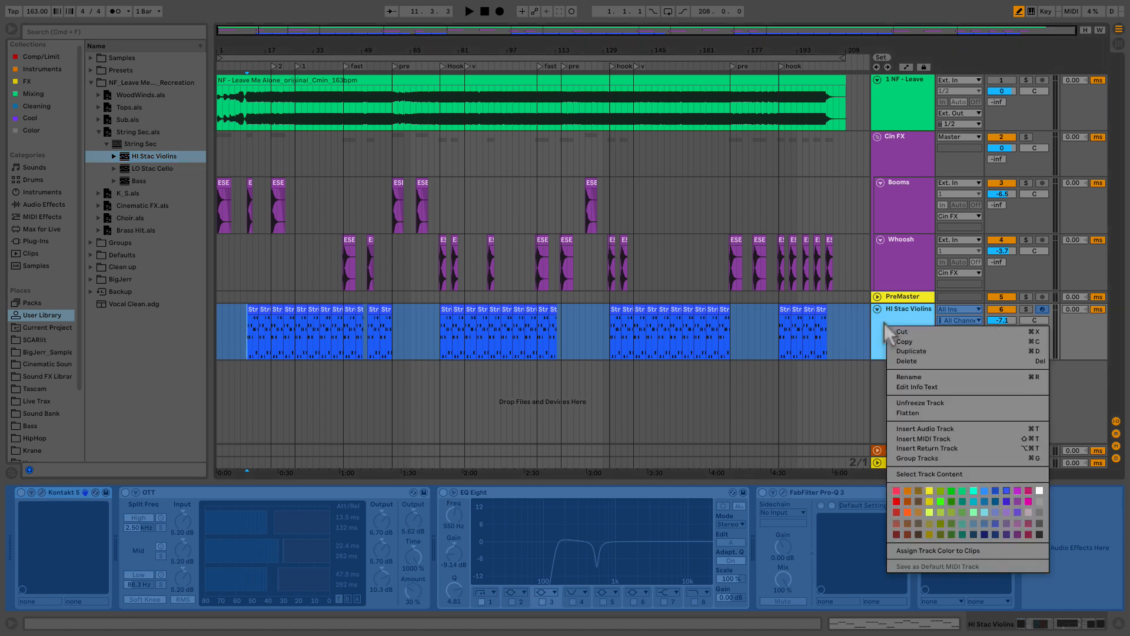
pyautogui.click(923, 402)
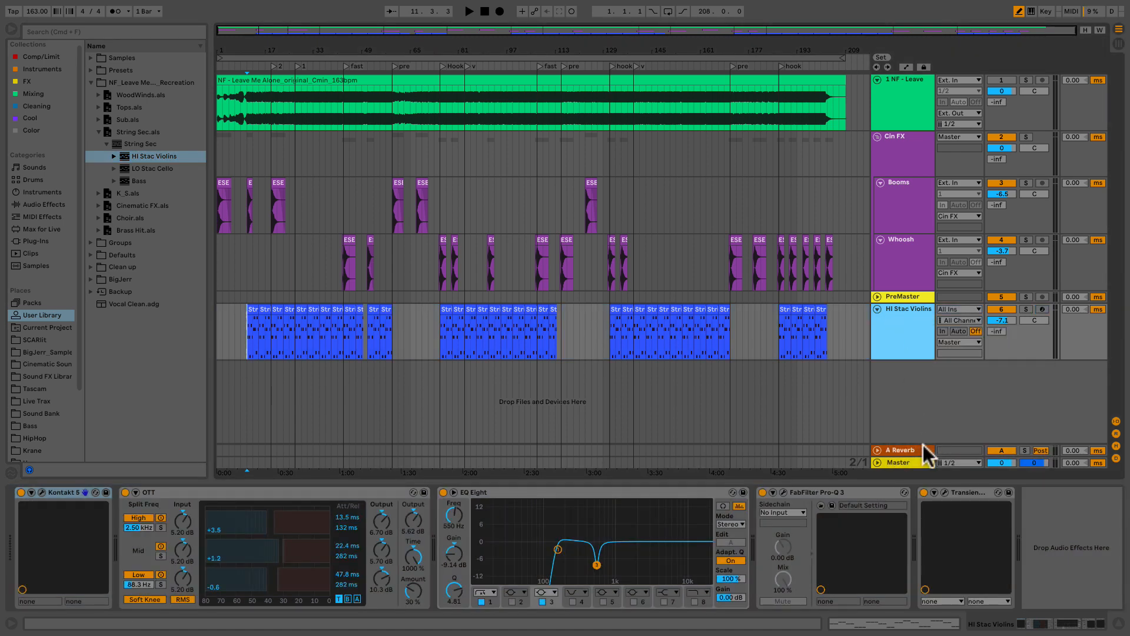
# Examine the Performance, Mixer and Setup pages of the violins' String Ensemble instrument in Kontakt, then close it
pyautogui.click(42, 491)
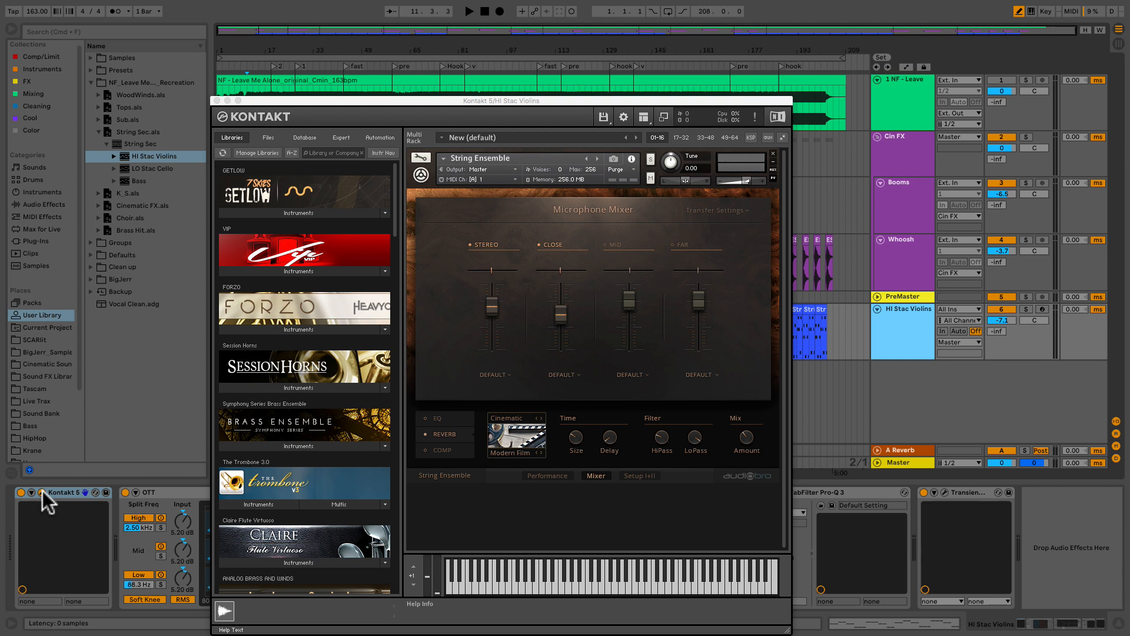
pyautogui.click(546, 474)
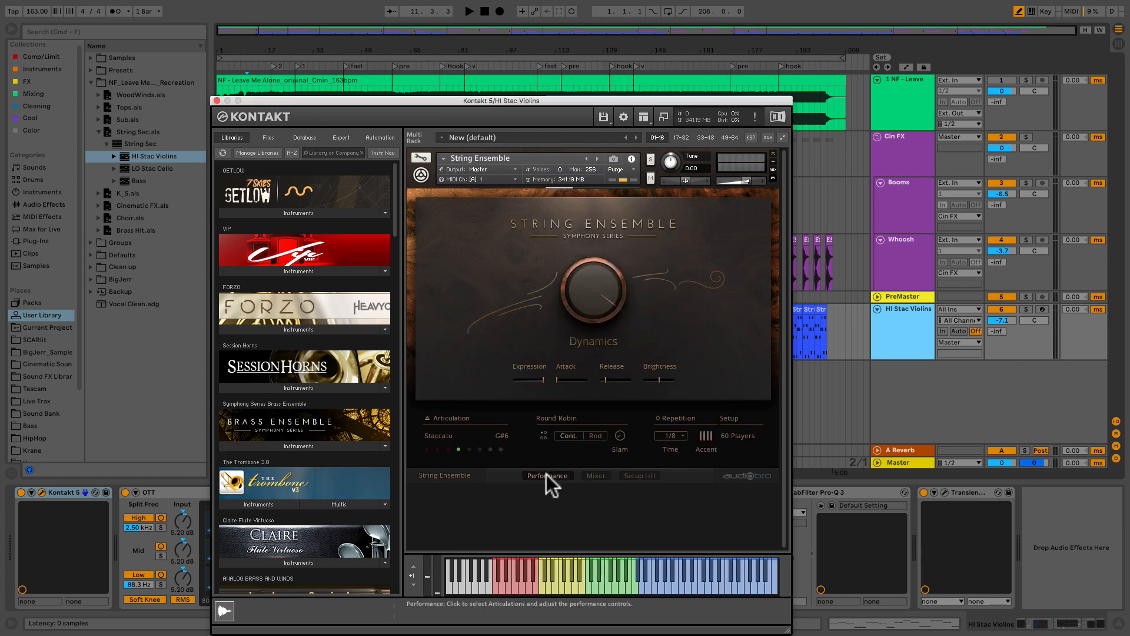
pyautogui.click(591, 475)
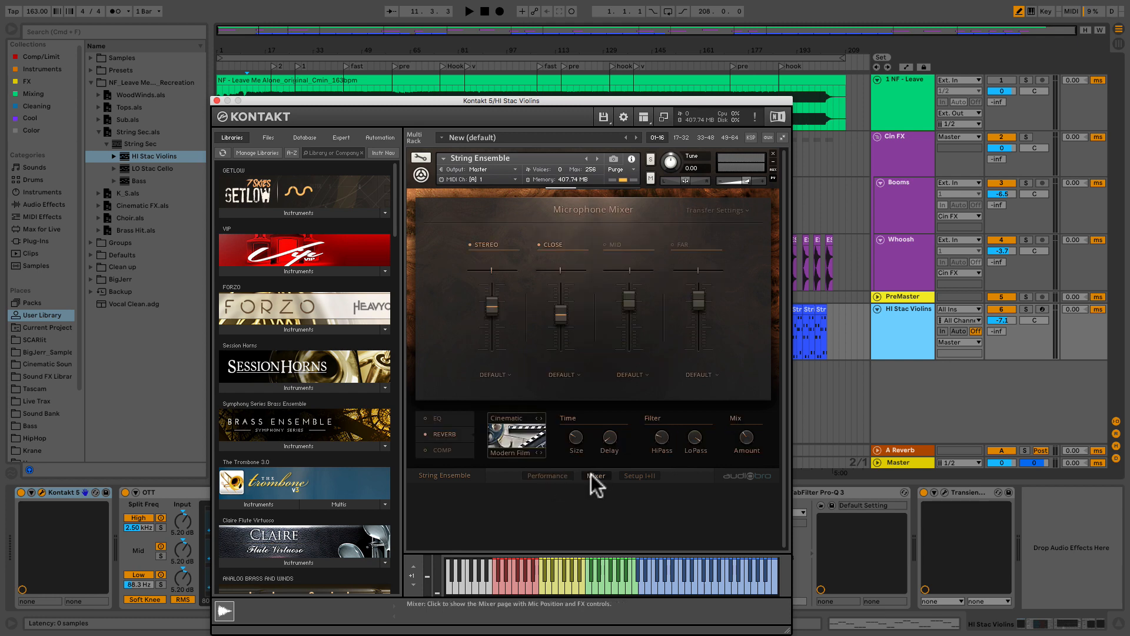
pyautogui.click(631, 474)
pyautogui.click(595, 475)
pyautogui.click(547, 474)
pyautogui.click(217, 101)
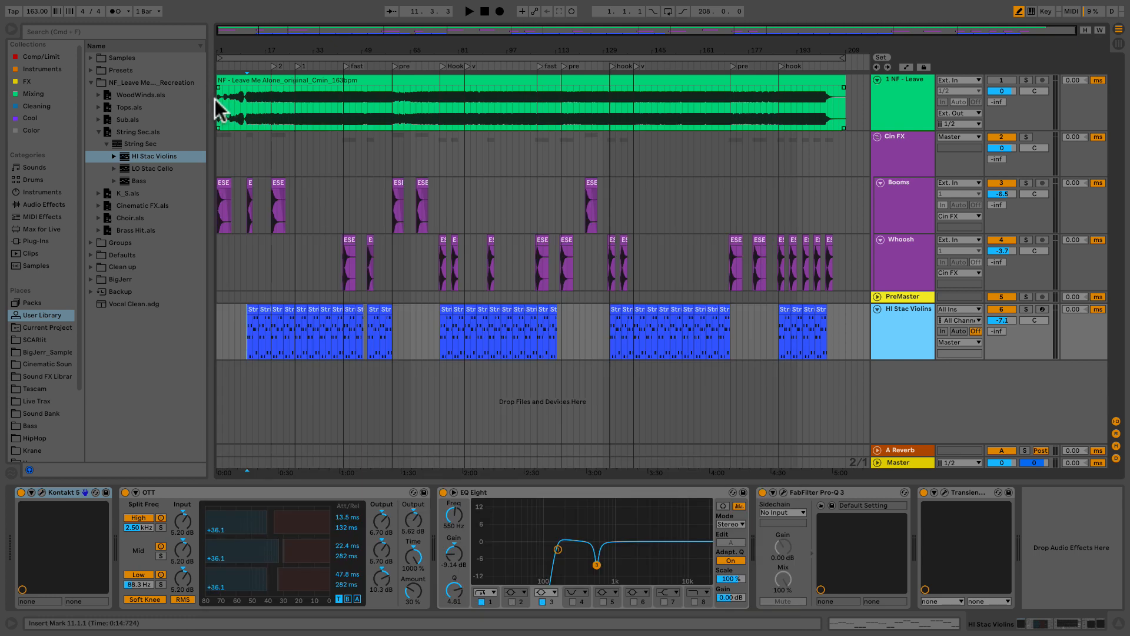
# Play the HI Stac Violins part from bar 19, then stop playback
pyautogui.click(272, 331)
pyautogui.press('space')
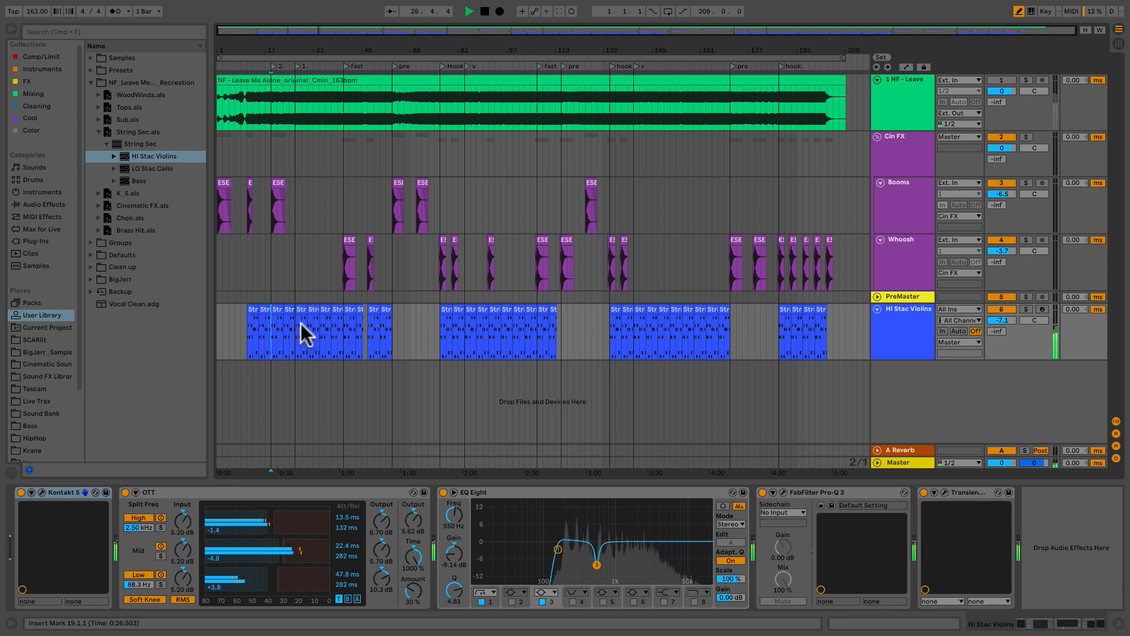
pyautogui.press('space')
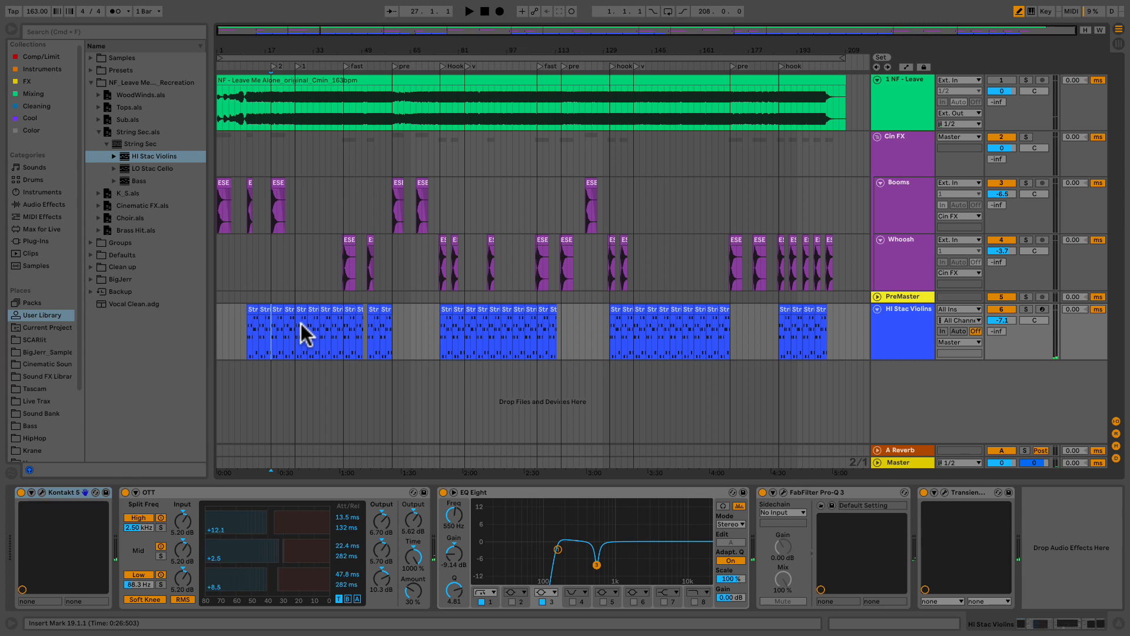
# Add the Bass track from the String Sec group below HI Stac Violins and unfreeze it
pyautogui.click(140, 180)
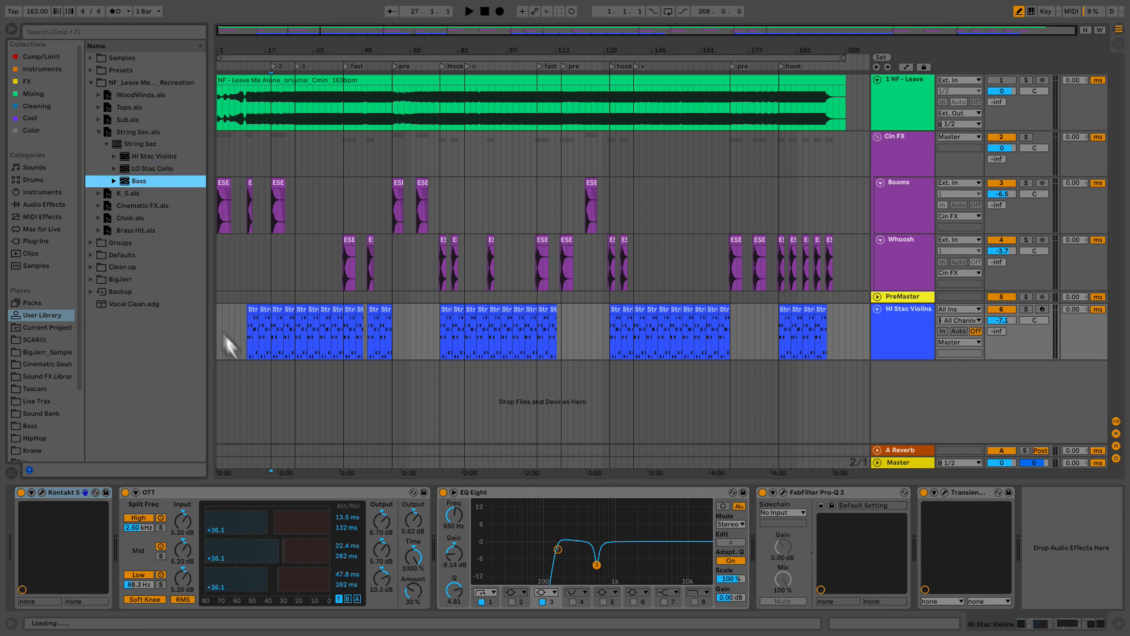
pyautogui.moveTo(223, 333); pyautogui.dragTo(267, 371)
pyautogui.rightClick(904, 382)
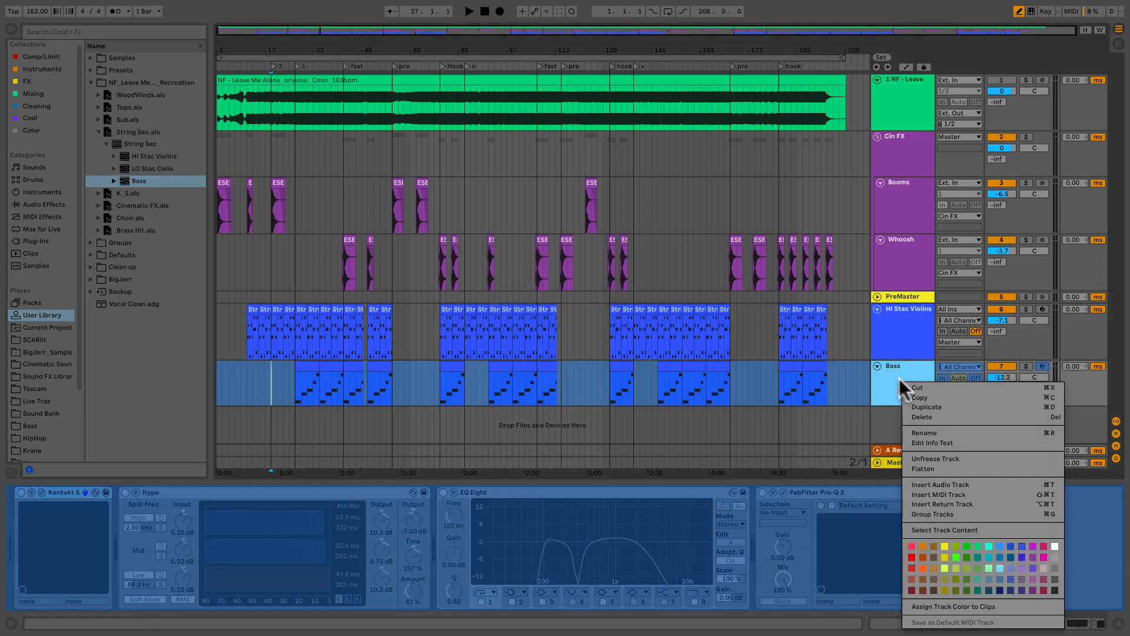
pyautogui.click(936, 459)
# Examine the Bass track's Kontakt instrument and find the Metropolis Ark 1 library's instruments, then close the plug-in window
pyautogui.click(41, 492)
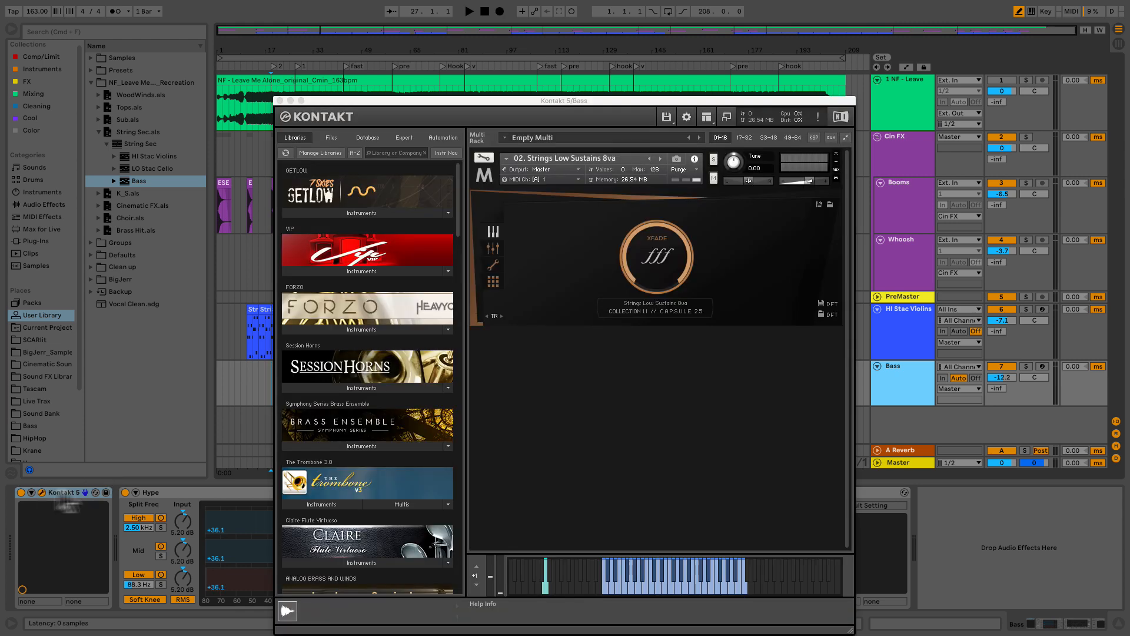
pyautogui.scroll(-15, 341, 450)
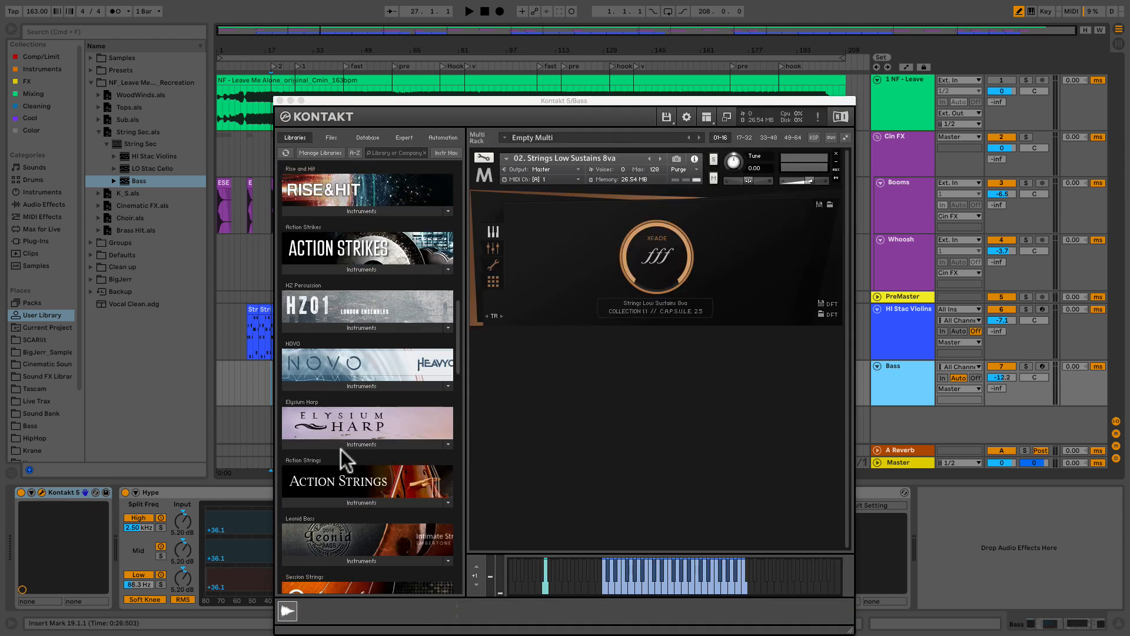
pyautogui.scroll(-6, 341, 450)
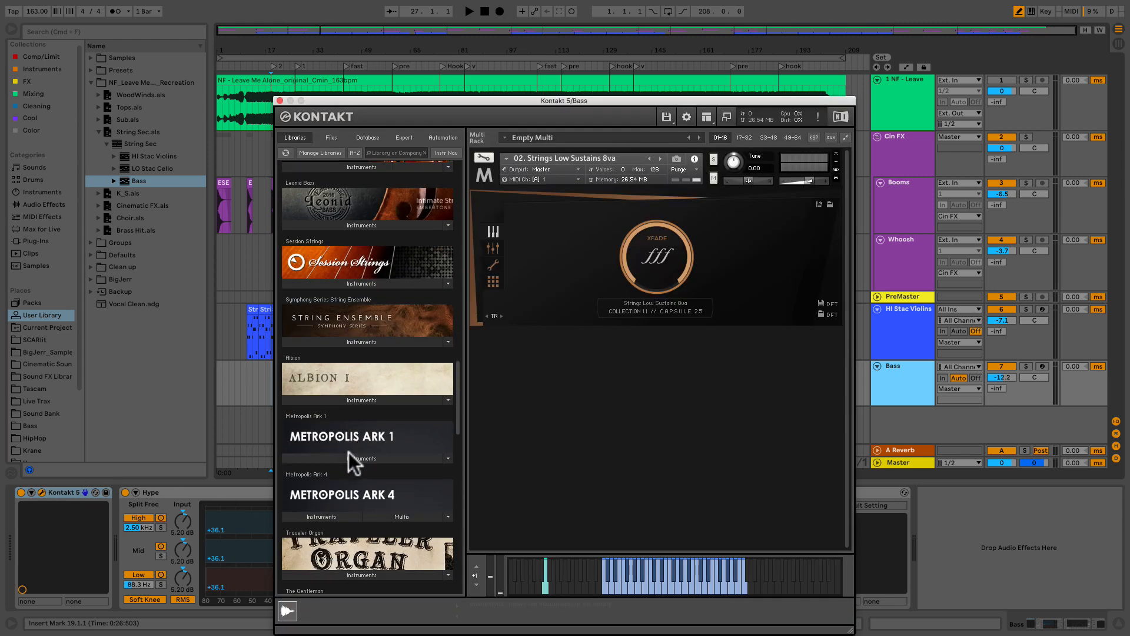
pyautogui.click(353, 459)
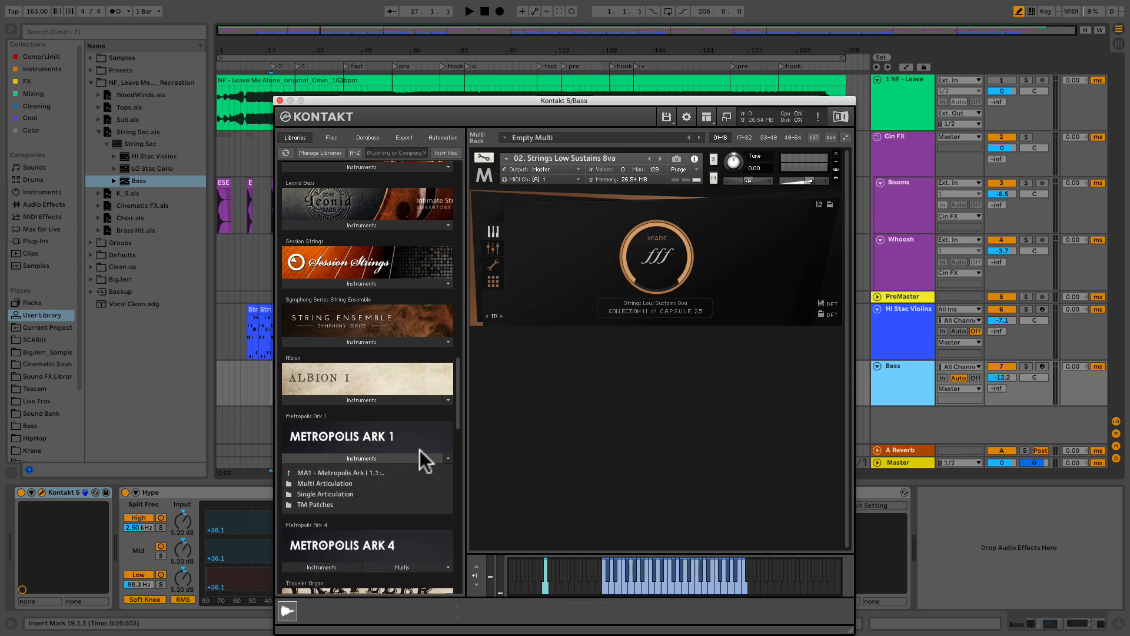
pyautogui.scroll(-1, 426, 437)
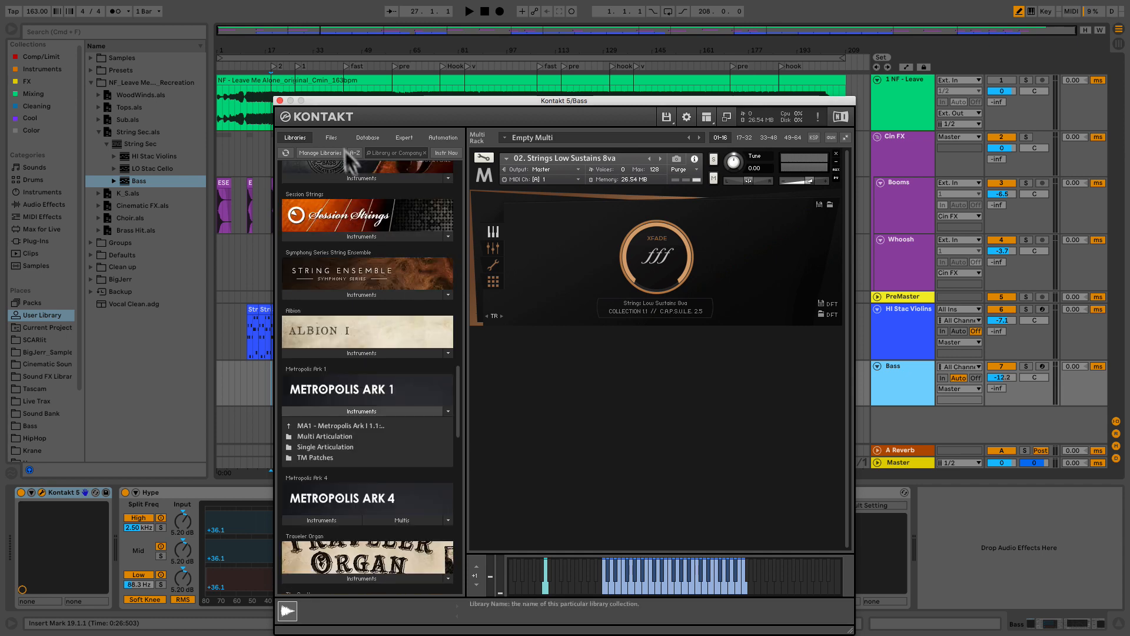
pyautogui.click(280, 101)
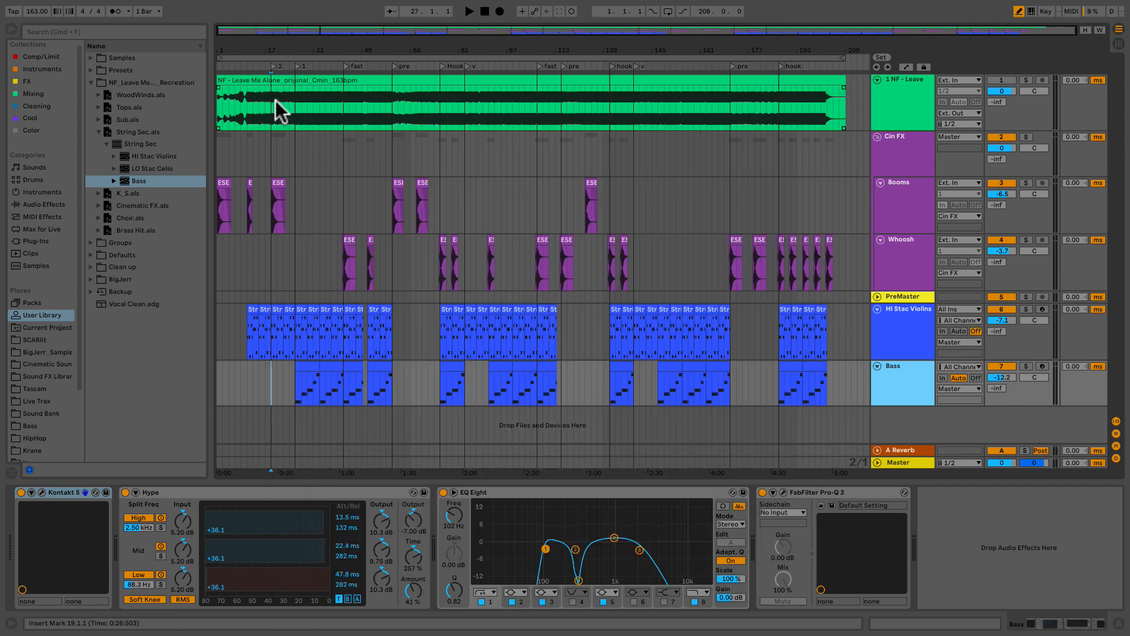
# Play from the first Bass clip at bar 27, listening to the Bass both soloed and with the other tracks
pyautogui.click(301, 380)
pyautogui.press('space')
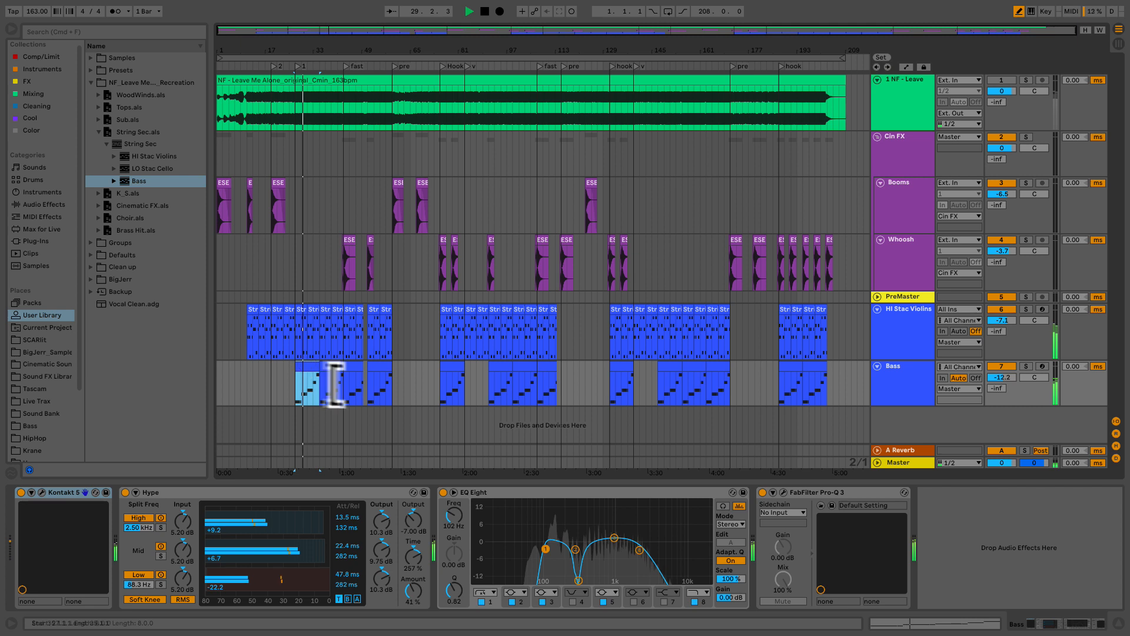
pyautogui.click(1026, 365)
pyautogui.click(1026, 365)
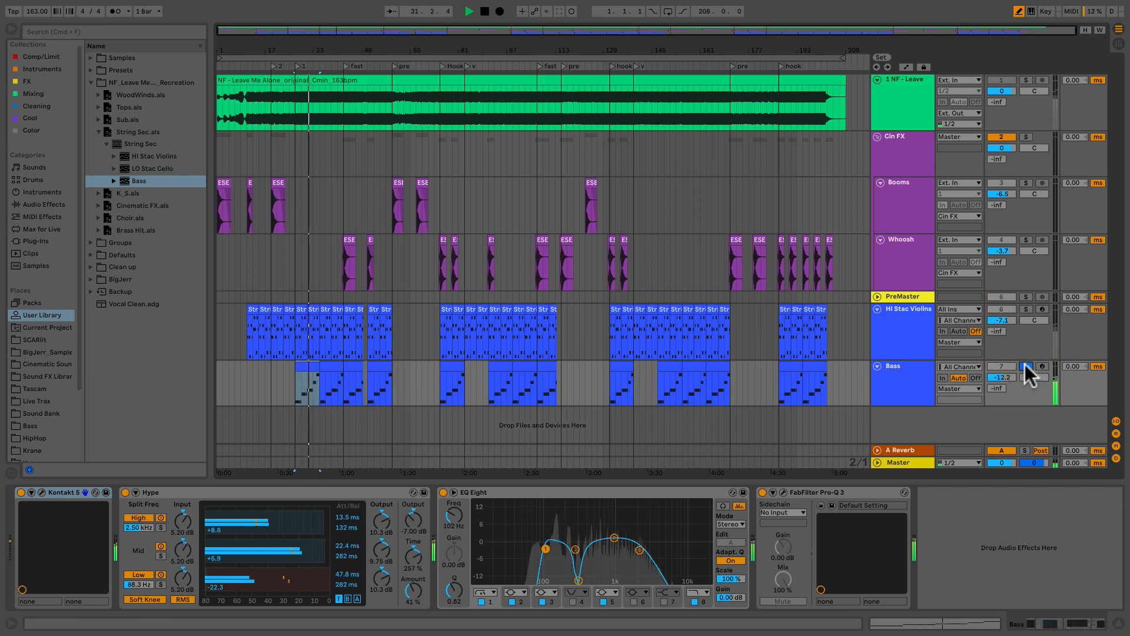
pyautogui.click(1026, 367)
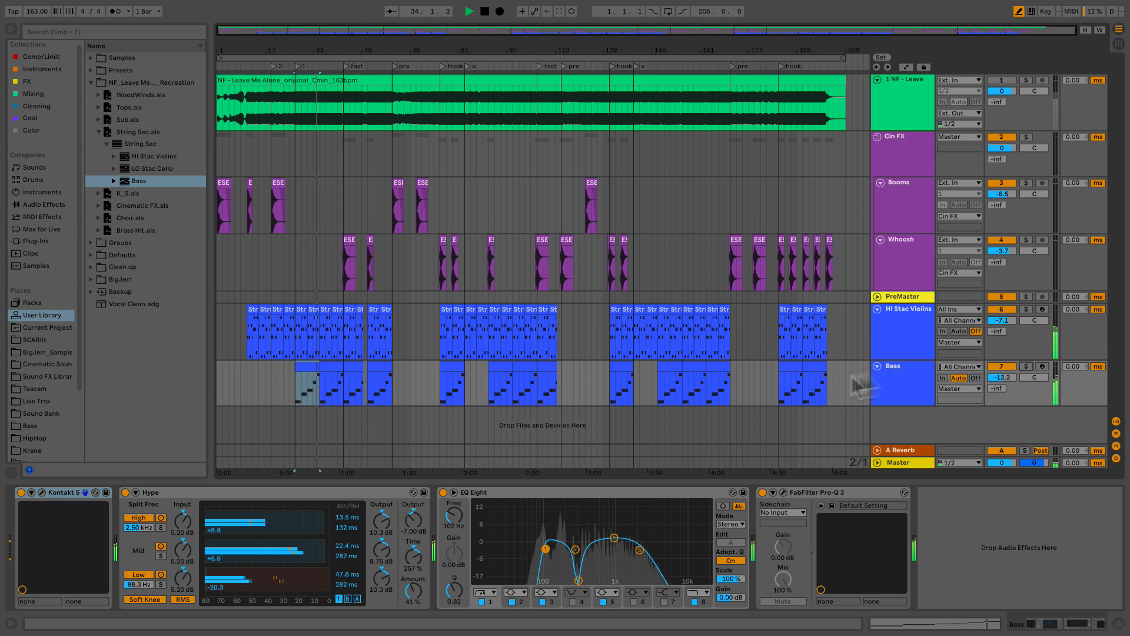
pyautogui.press('space')
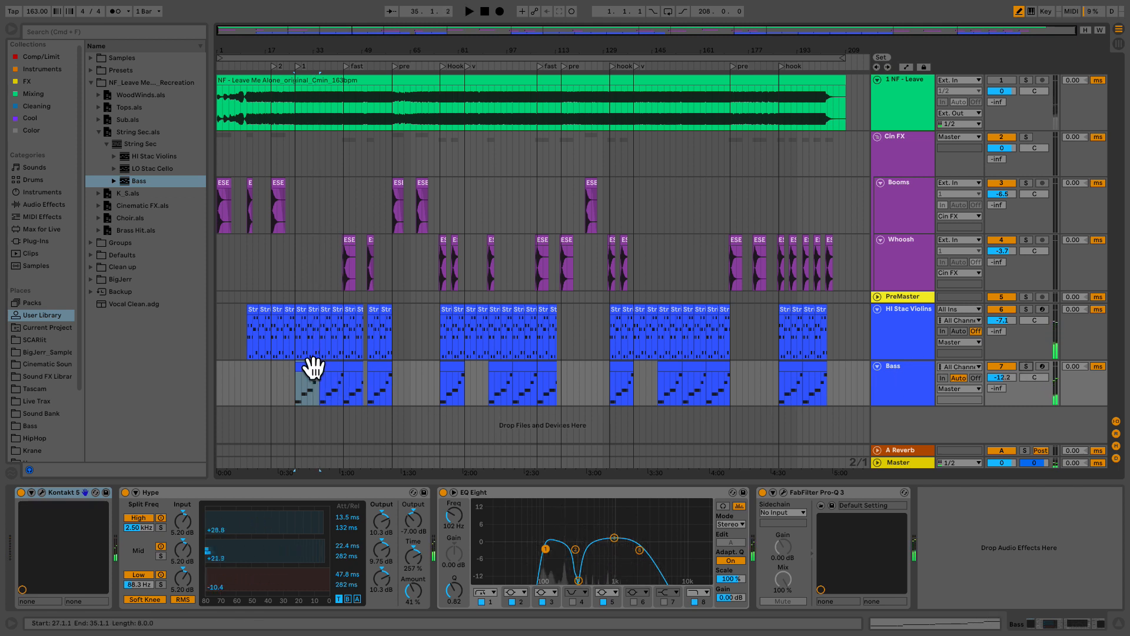
# Add the LO Stac Cello track and the Sub track from Sub.als below Bass, and unfreeze LO Stac Cello
pyautogui.moveTo(152, 169); pyautogui.dragTo(307, 410)
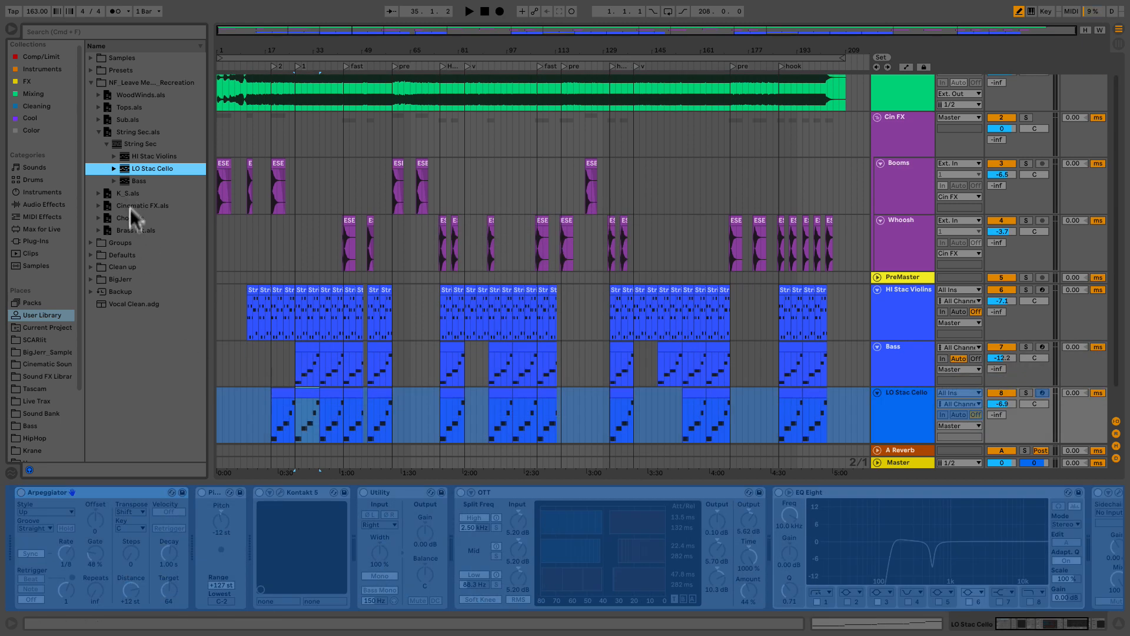
pyautogui.moveTo(128, 120); pyautogui.dragTo(336, 429)
pyautogui.rightClick(894, 367)
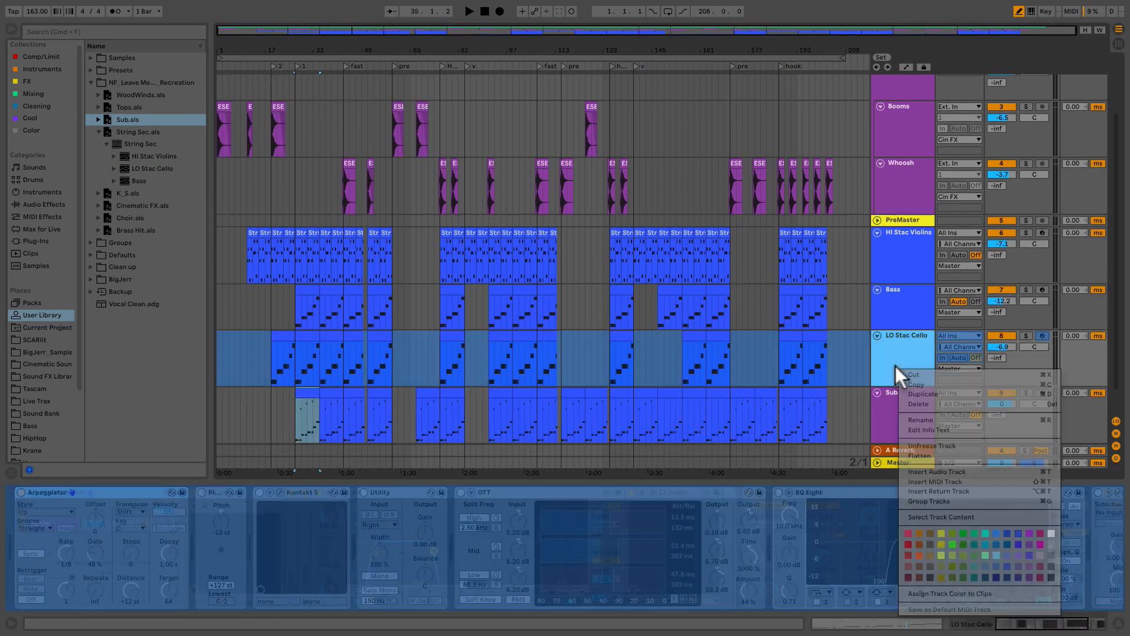
# Play from bar 27, listening to LO Stac Cello both soloed and together with the other tracks
pyautogui.click(303, 393)
pyautogui.press('space')
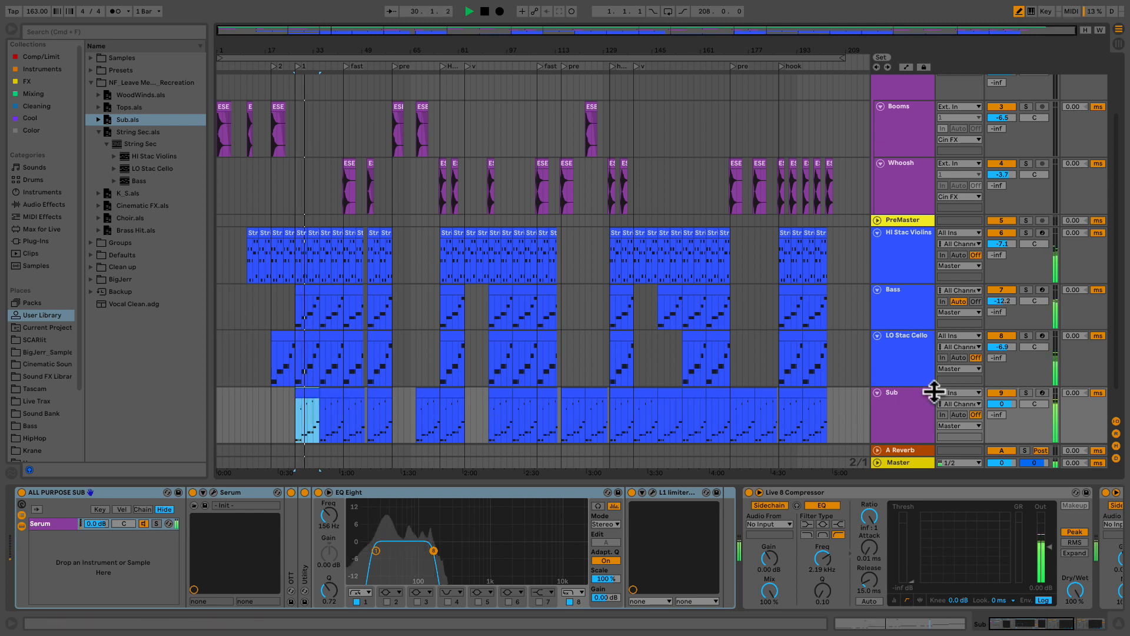
pyautogui.click(1026, 336)
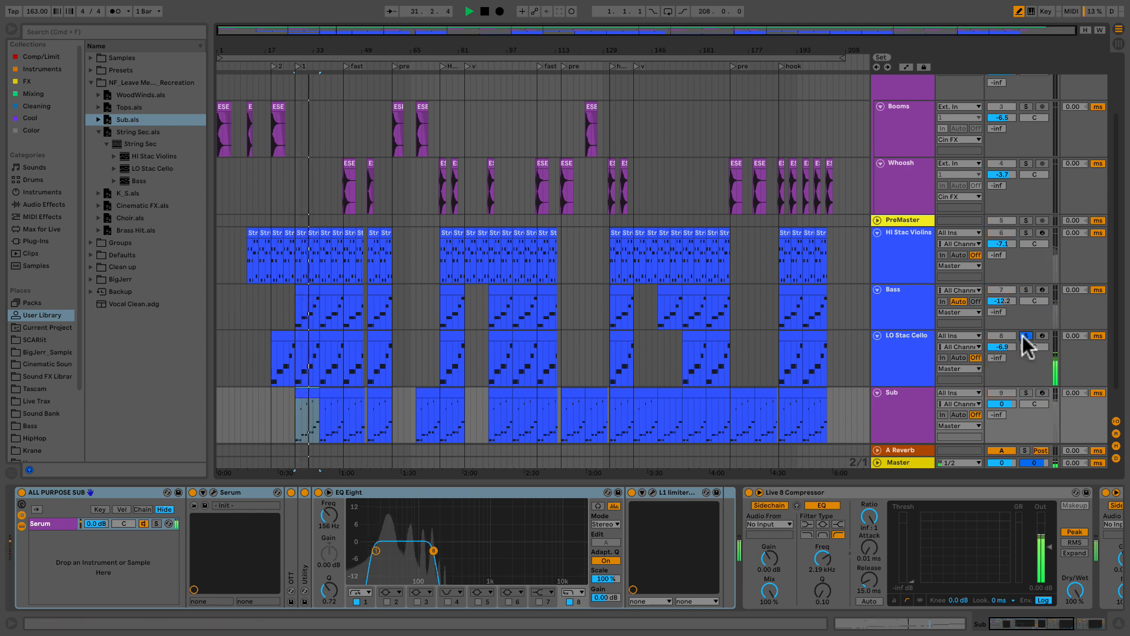
pyautogui.click(1026, 336)
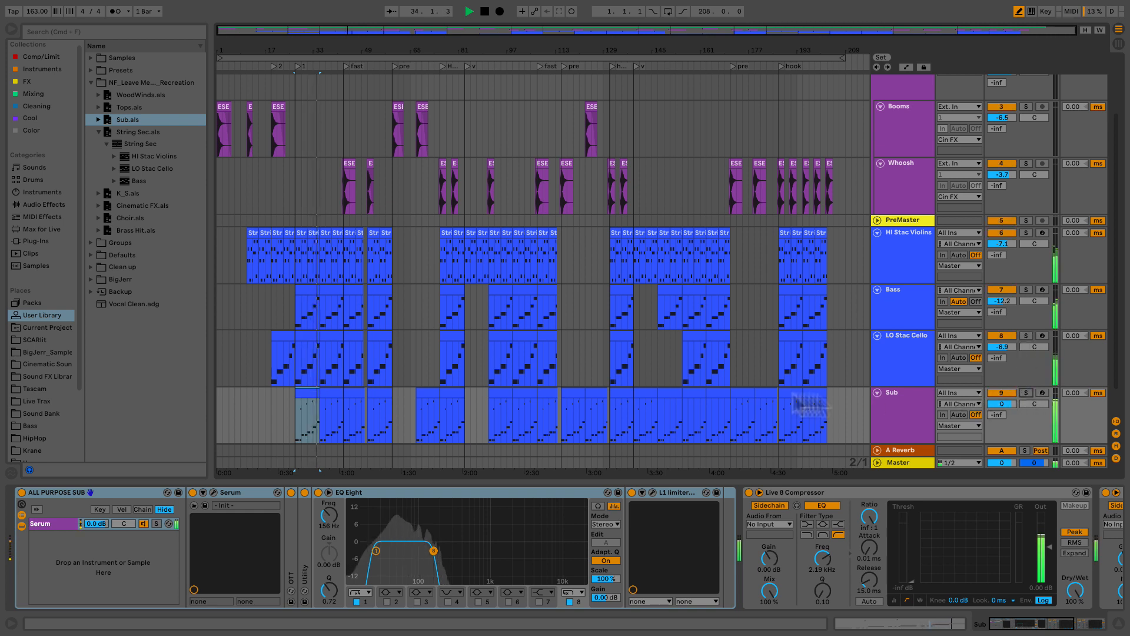
pyautogui.press('space')
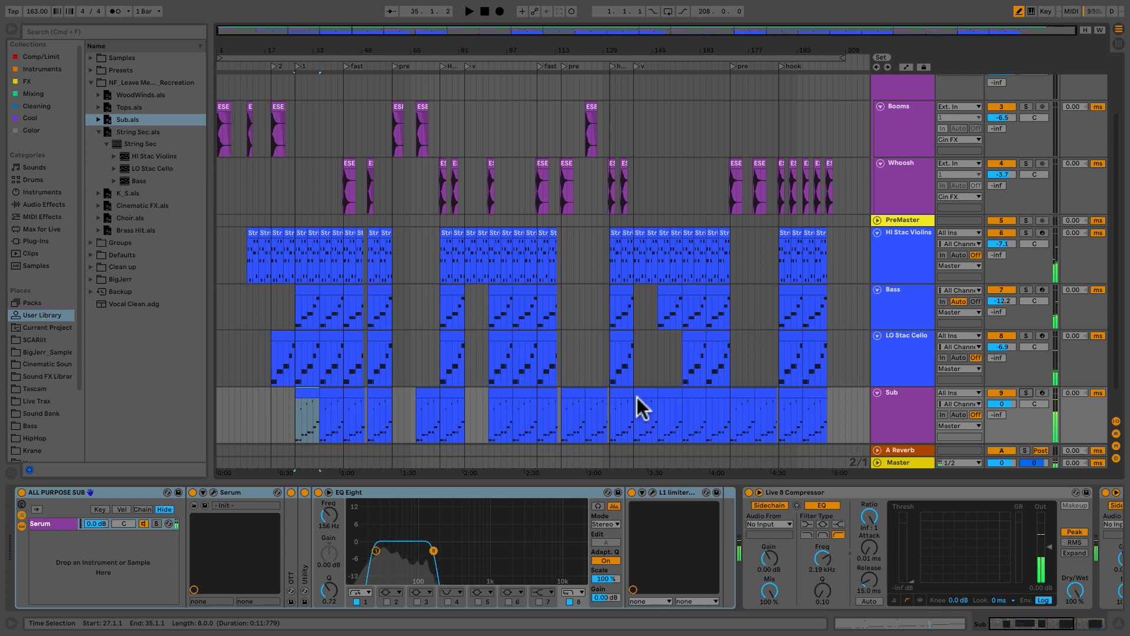
# Examine the LO Stac Cello track's Kontakt instrument and the Symphony Series String Ensemble library's instruments, then close the plug-in window
pyautogui.click(905, 337)
pyautogui.click(283, 493)
pyautogui.scroll(-10, 340, 412)
pyautogui.click(546, 476)
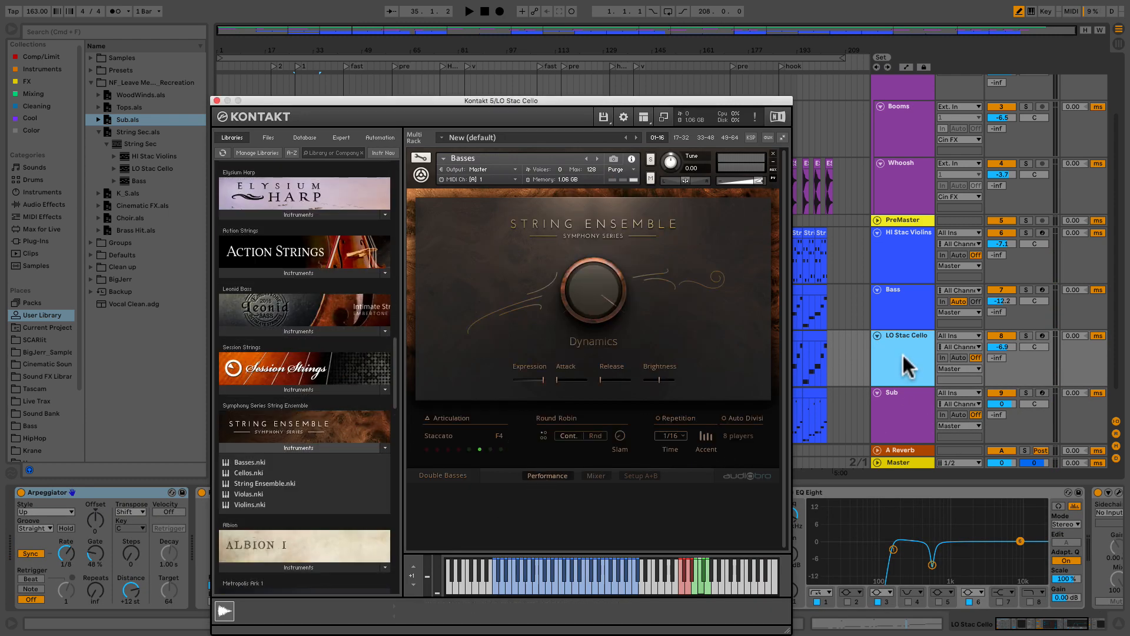
pyautogui.click(218, 101)
# Group the HI Stac Violins, Bass and LO Stac Cello tracks as "String Sec" and fold the group
pyautogui.scroll(-1, 892, 353)
pyautogui.keyDown('shift'); pyautogui.click(898, 244); pyautogui.keyUp('shift')
pyautogui.press('super+g')
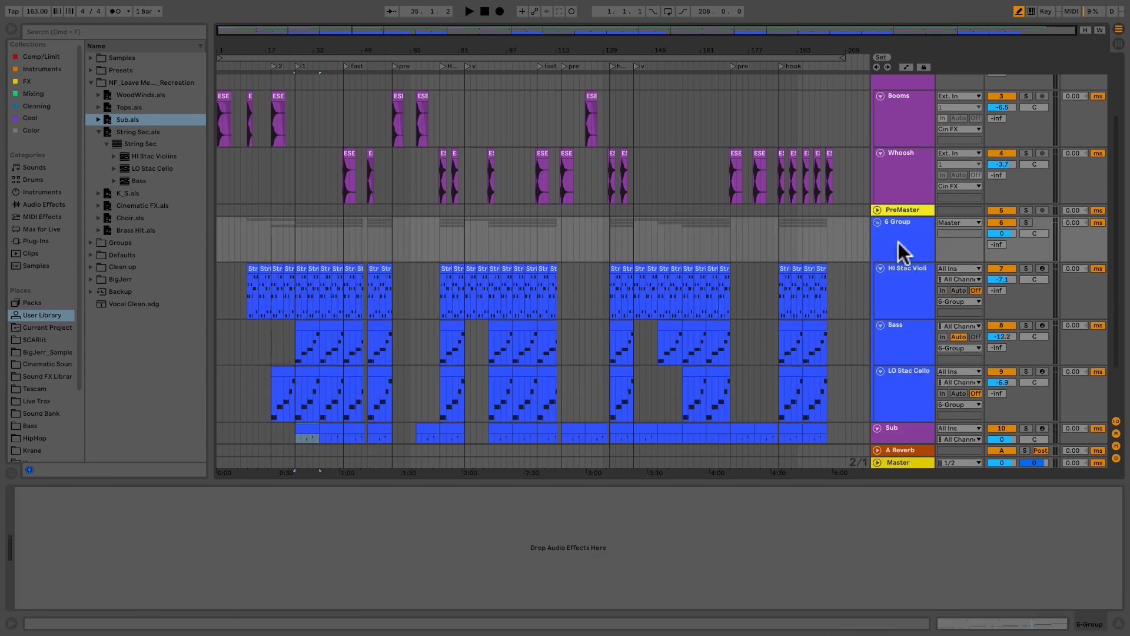
pyautogui.write('String Sec')
pyautogui.press('Return')
pyautogui.click(878, 222)
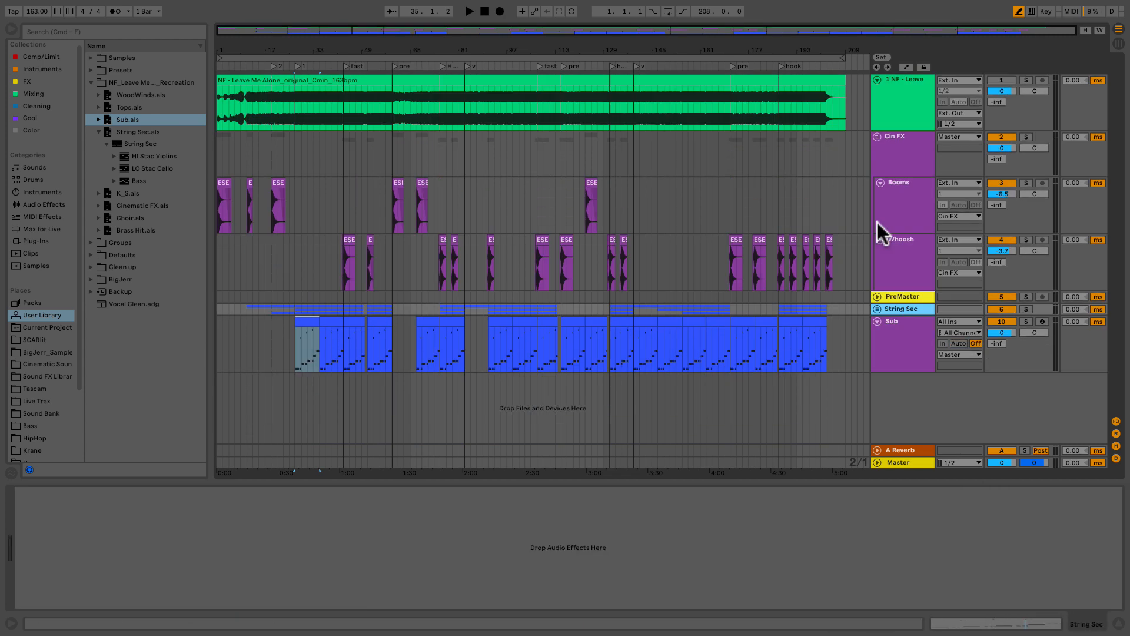
# Fold Cin FX and Sub, and reorder the tracks as String Sec, Cin FX, Sub and PreMaster below the reference song
pyautogui.click(878, 136)
pyautogui.moveTo(894, 162); pyautogui.dragTo(893, 133)
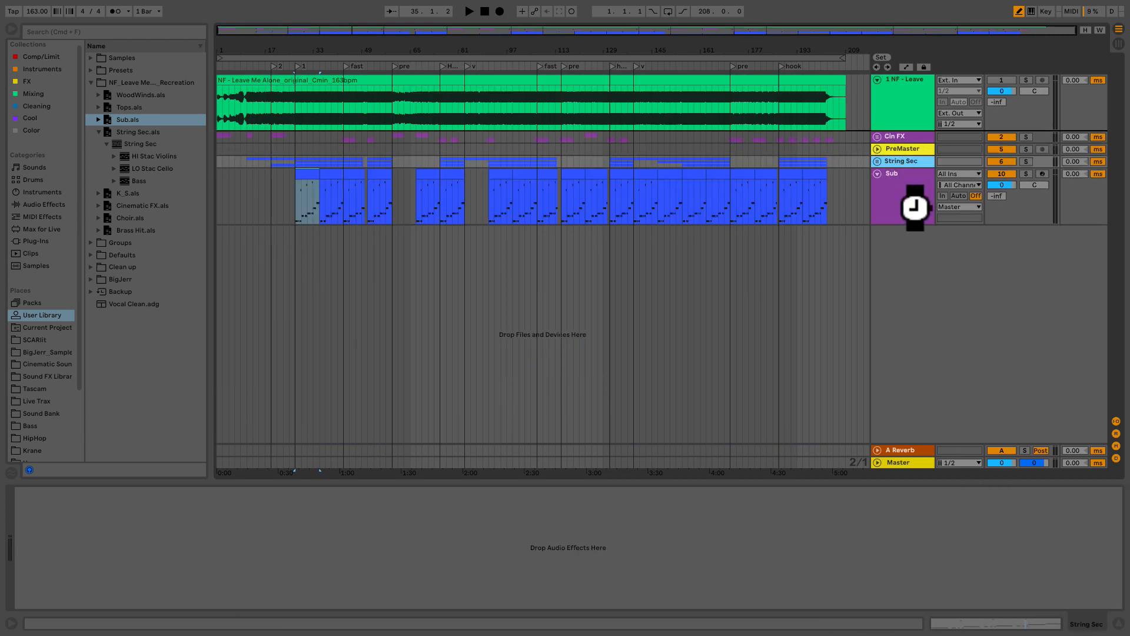
pyautogui.moveTo(902, 197); pyautogui.dragTo(896, 159)
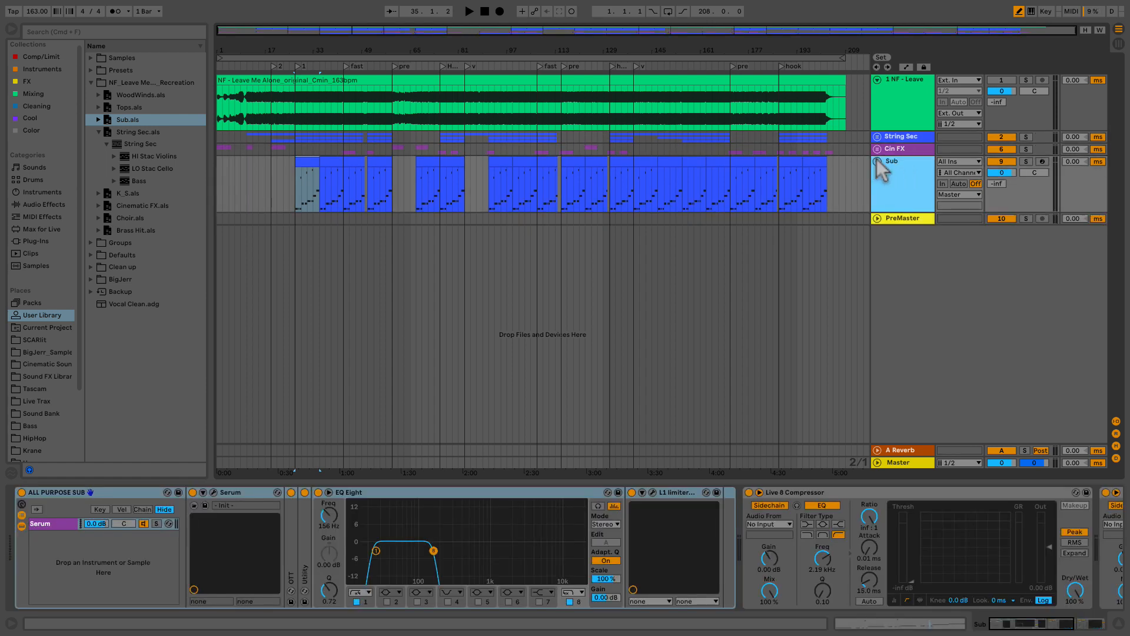
pyautogui.click(878, 161)
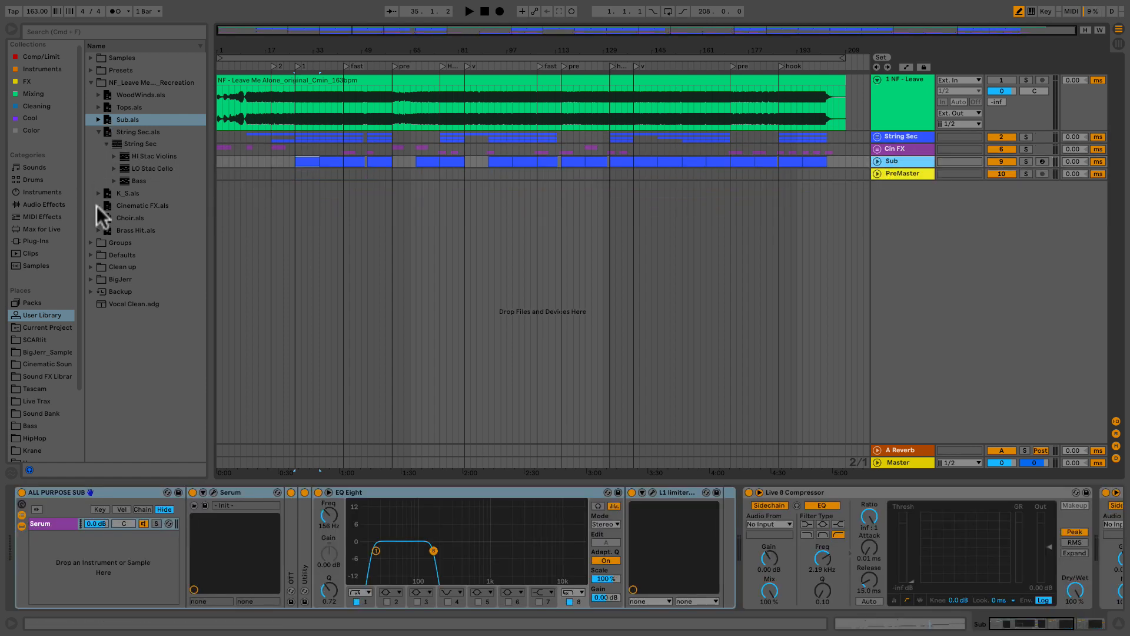
# Collapse String Sec.als in the browser and add the Choir Group from Choir.als below PreMaster
pyautogui.moveTo(114, 179)
pyautogui.mouseDown()
pyautogui.moveTo(126, 177)
pyautogui.moveTo(106, 175)
pyautogui.mouseUp()
pyautogui.click(99, 169)
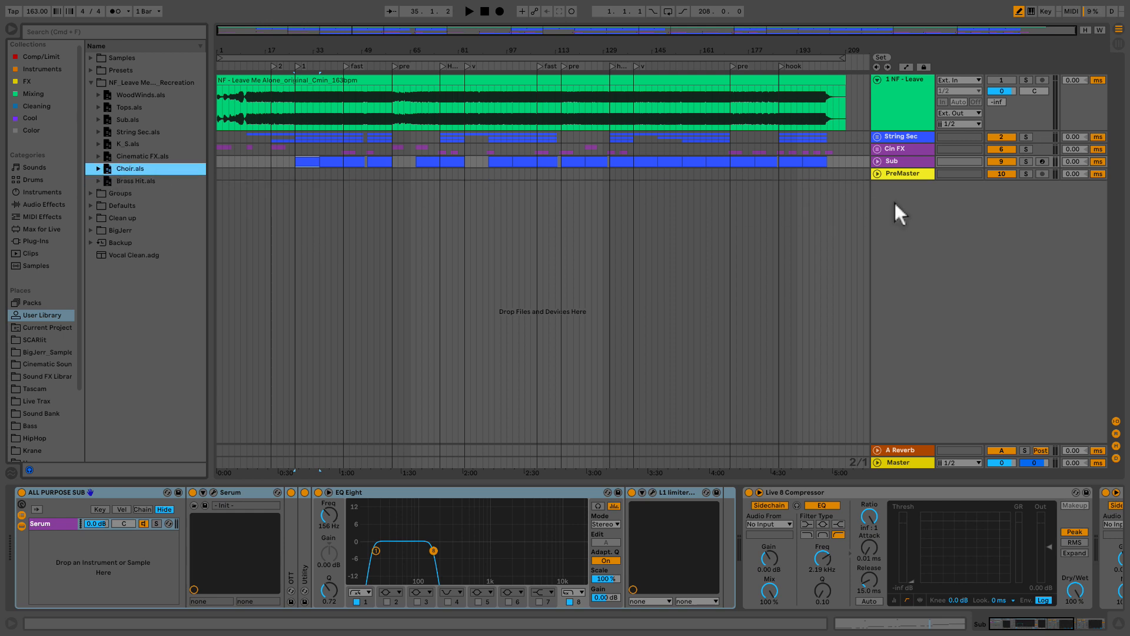
pyautogui.moveTo(112, 170); pyautogui.dragTo(876, 210)
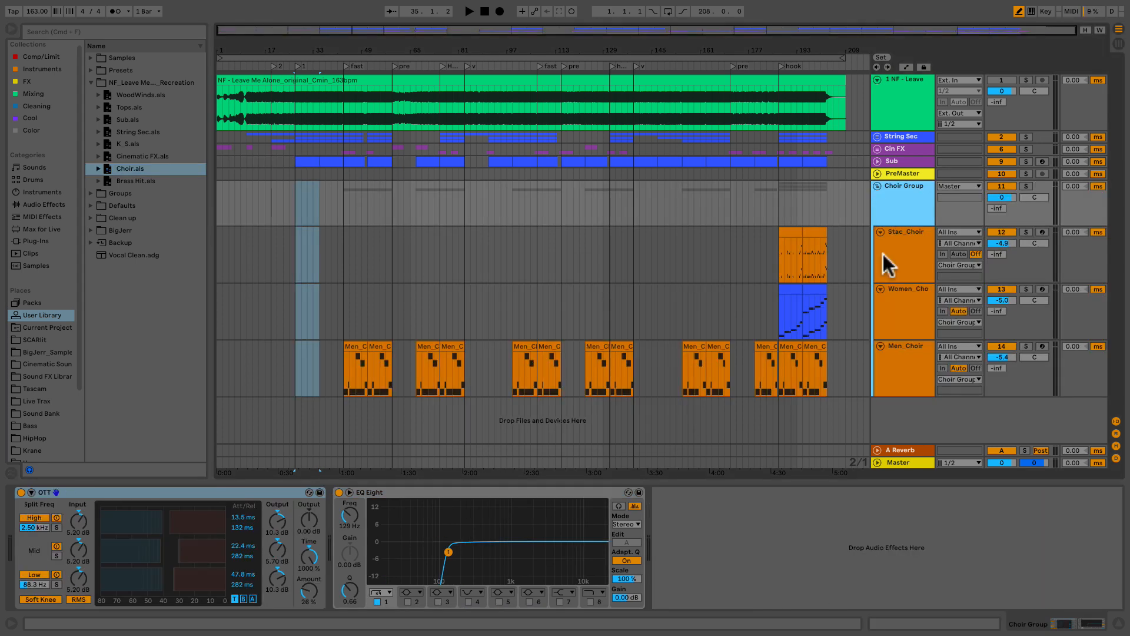
# Play from the first Men_Choir clip, listening to the men's choir soloed and with the other tracks
pyautogui.click(356, 347)
pyautogui.click(1026, 345)
pyautogui.press('space')
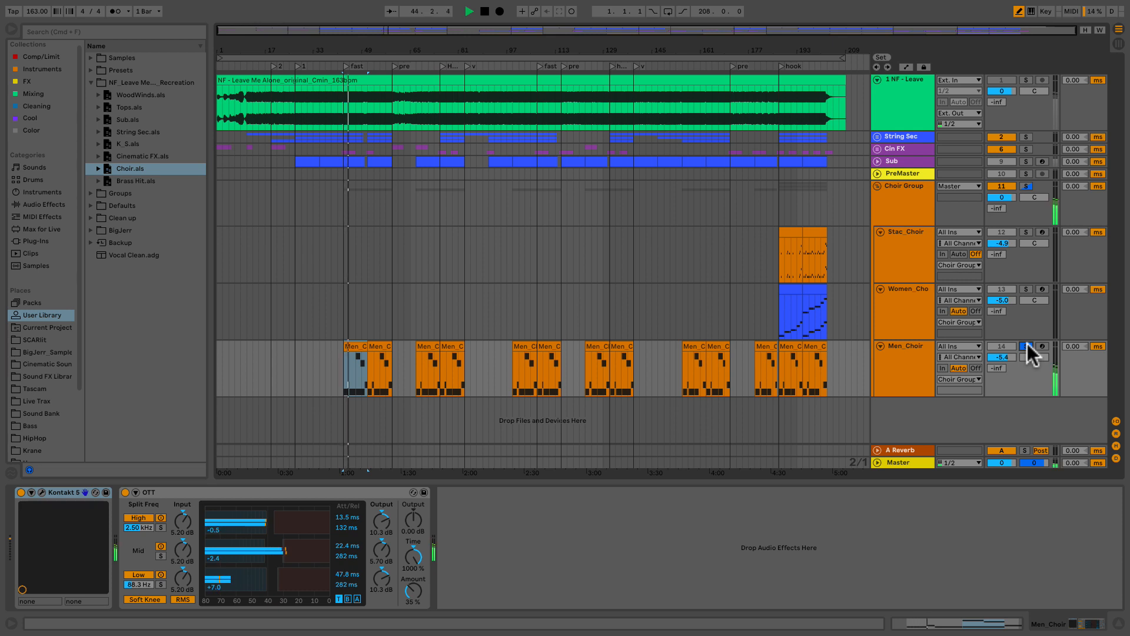
pyautogui.click(1026, 345)
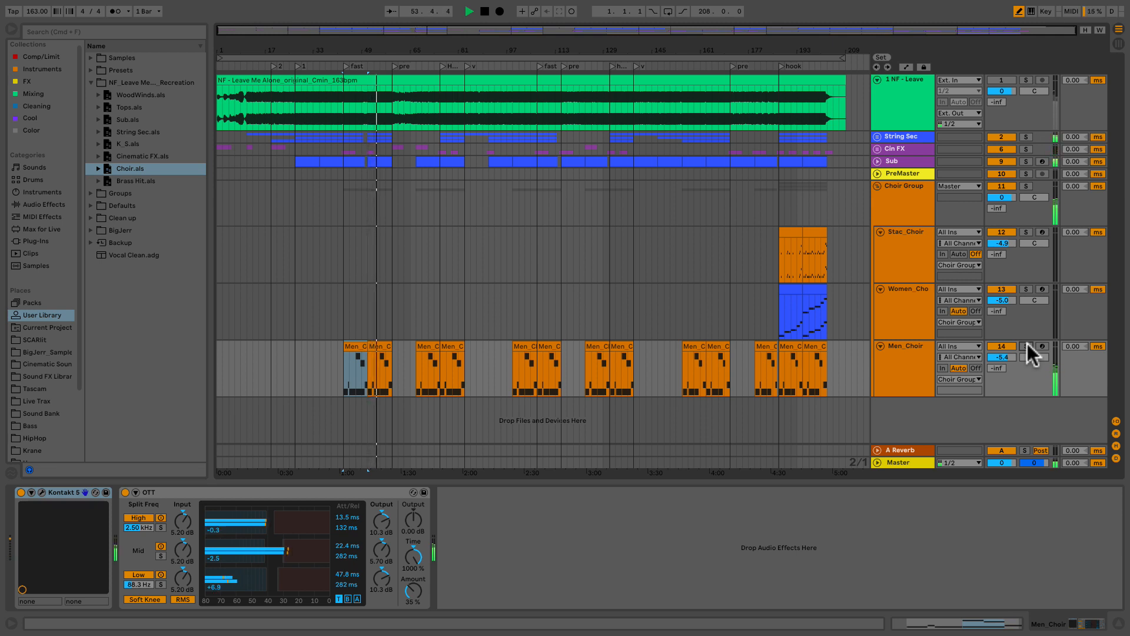
pyautogui.click(1026, 345)
pyautogui.click(1027, 345)
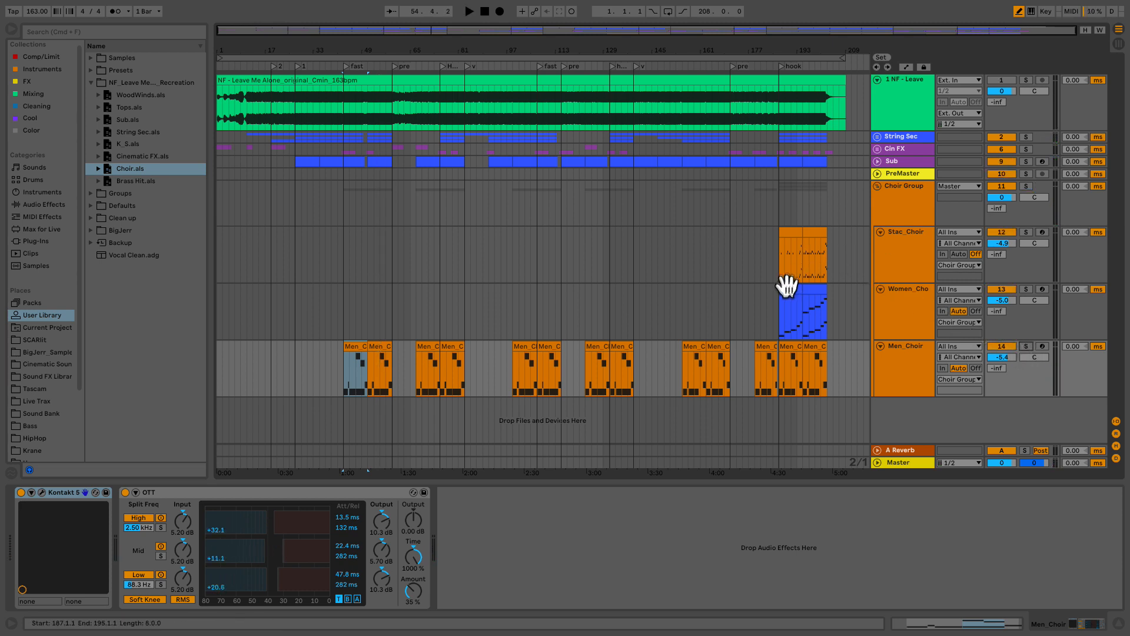
# Play from the hook at bar 187, listening to the women's choir soloed and in the full arrangement
pyautogui.click(779, 321)
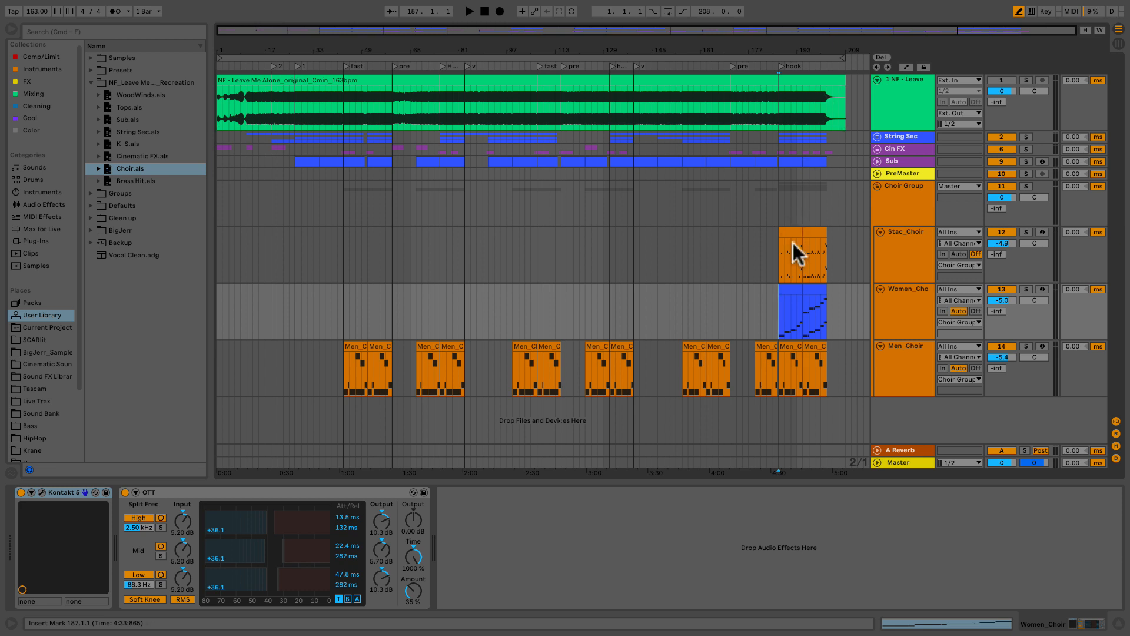
pyautogui.press('space')
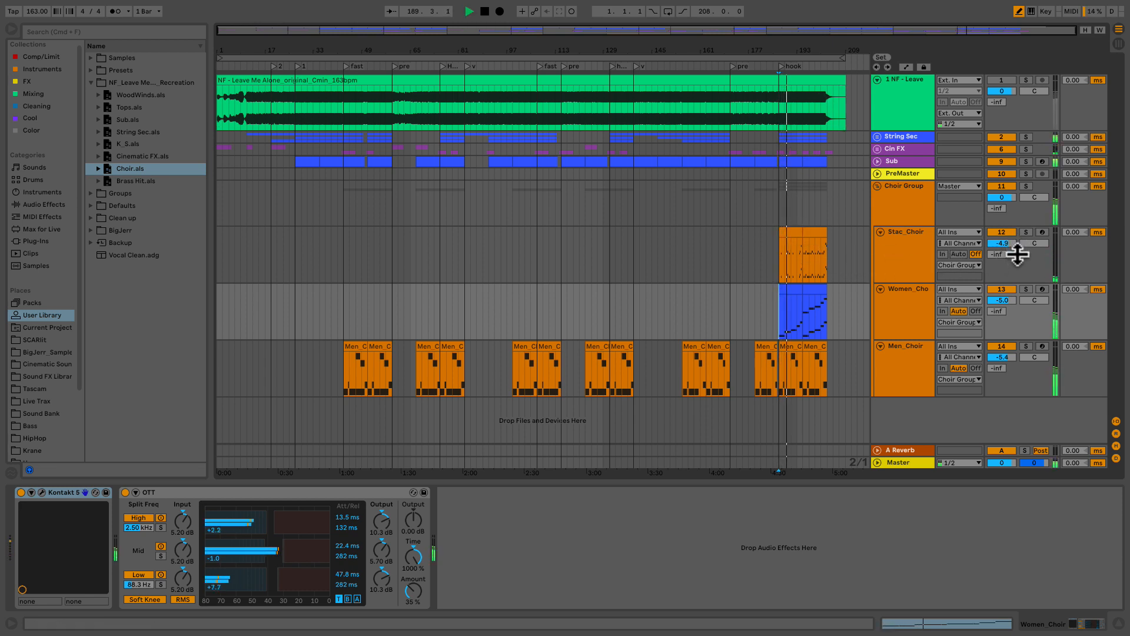
pyautogui.click(1026, 289)
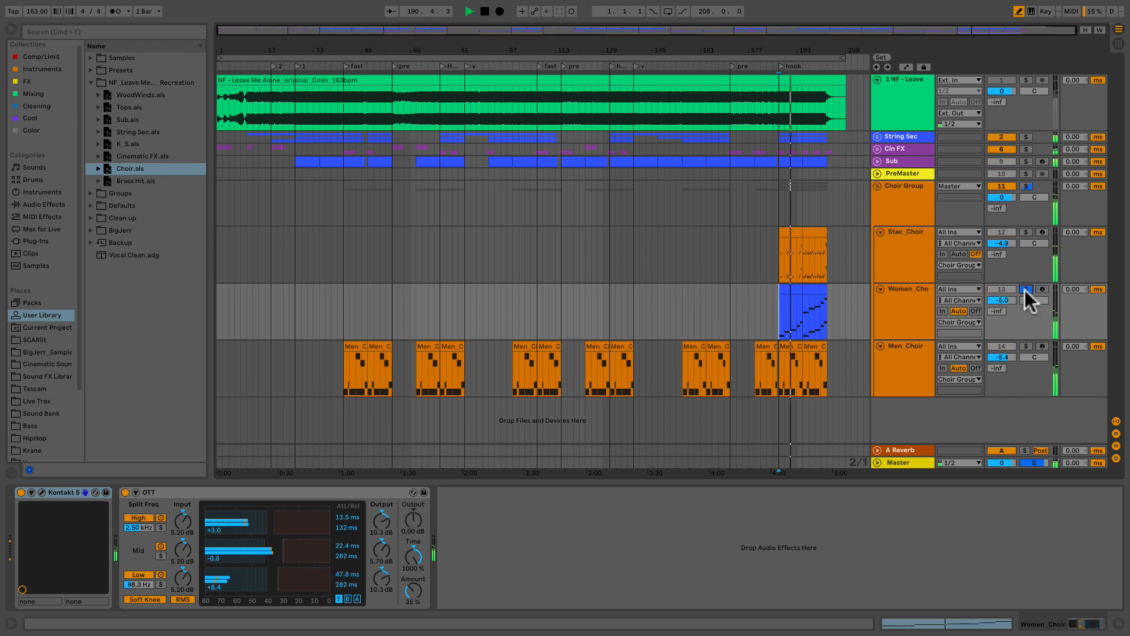
pyautogui.click(1025, 290)
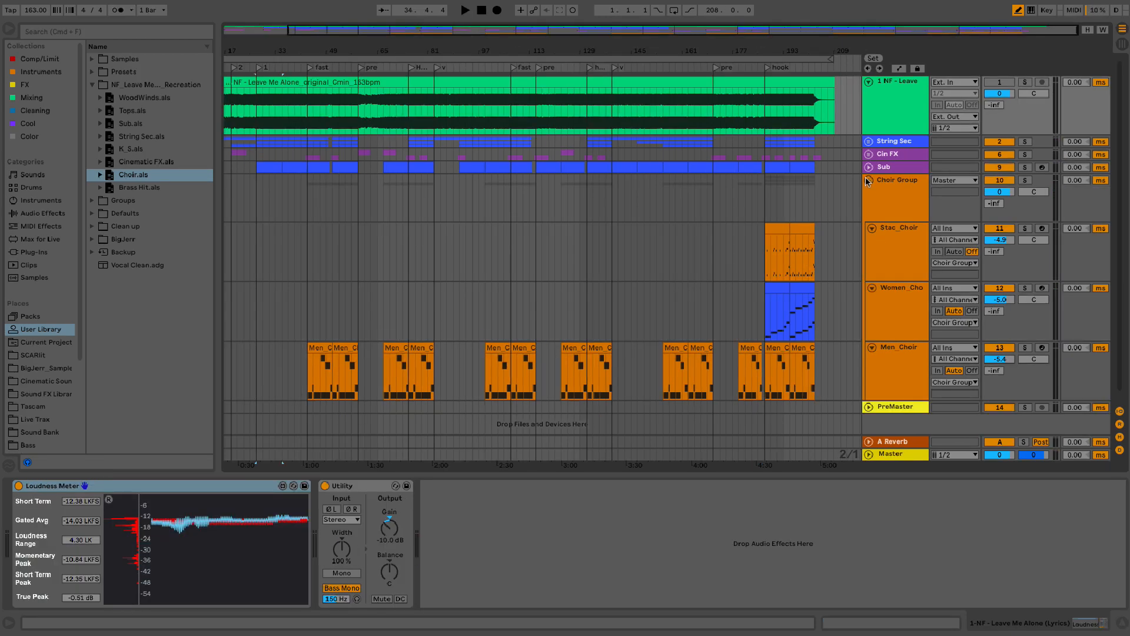
# Fold the Choir Group, then add the WW track from WoodWinds.als below PreMaster, unfolded and unfrozen
pyautogui.click(867, 180)
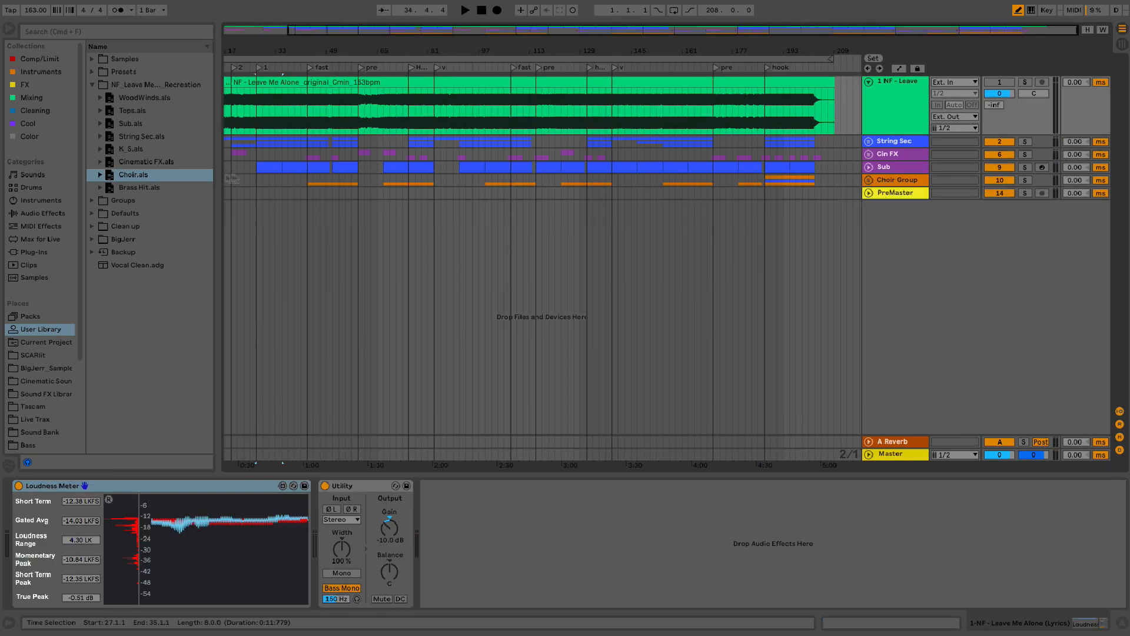
pyautogui.moveTo(140, 98); pyautogui.dragTo(367, 237)
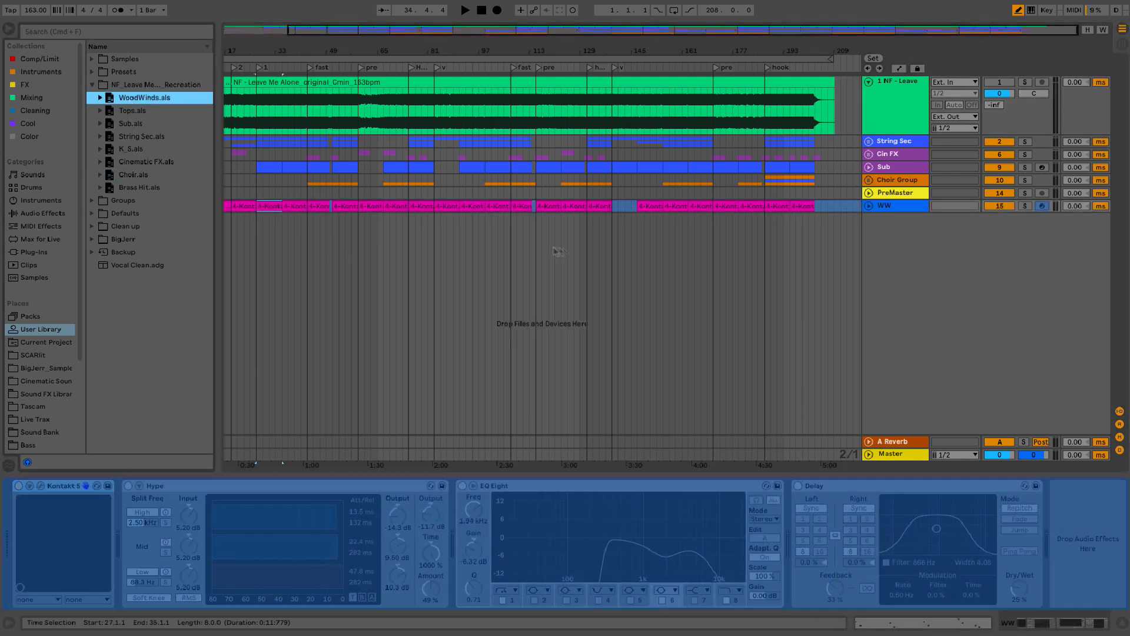
pyautogui.click(868, 206)
pyautogui.rightClick(891, 206)
pyautogui.click(920, 289)
# Audition both Staccato Overblown instruments in WW's Kontakt individually and together with the track soloed, then unsolo it and close the plug-in window
pyautogui.click(41, 486)
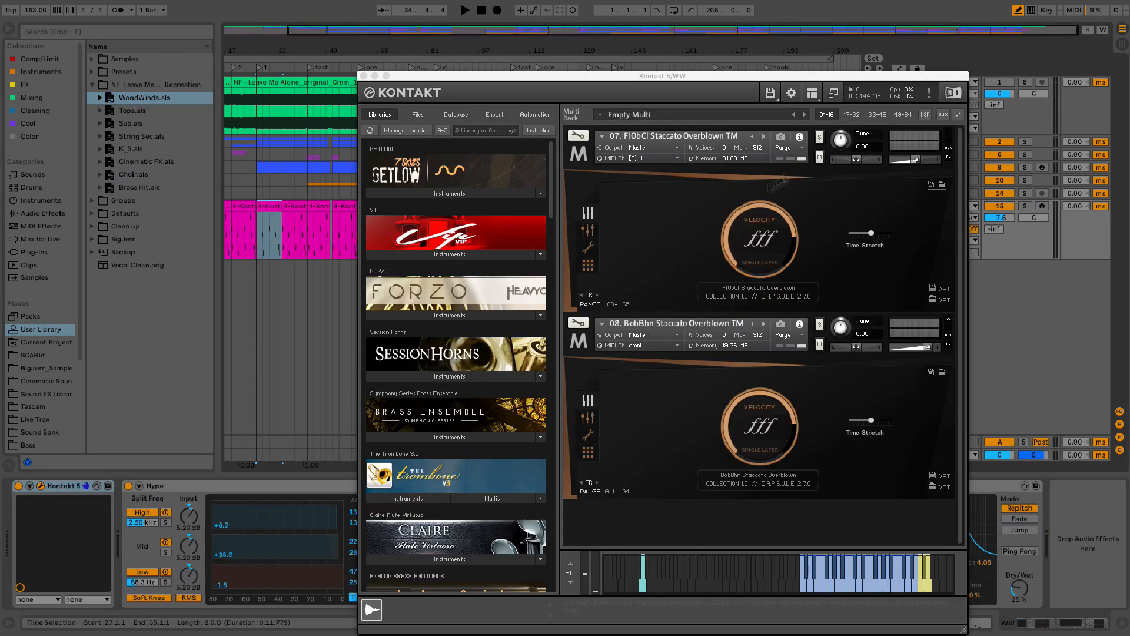
pyautogui.click(820, 138)
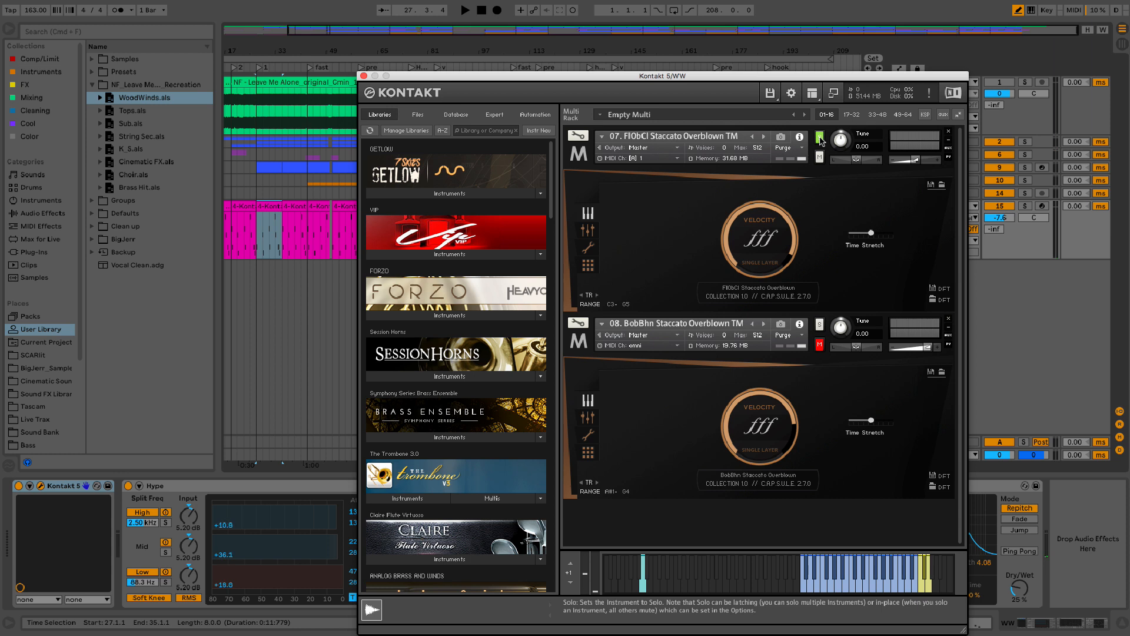
pyautogui.click(1025, 206)
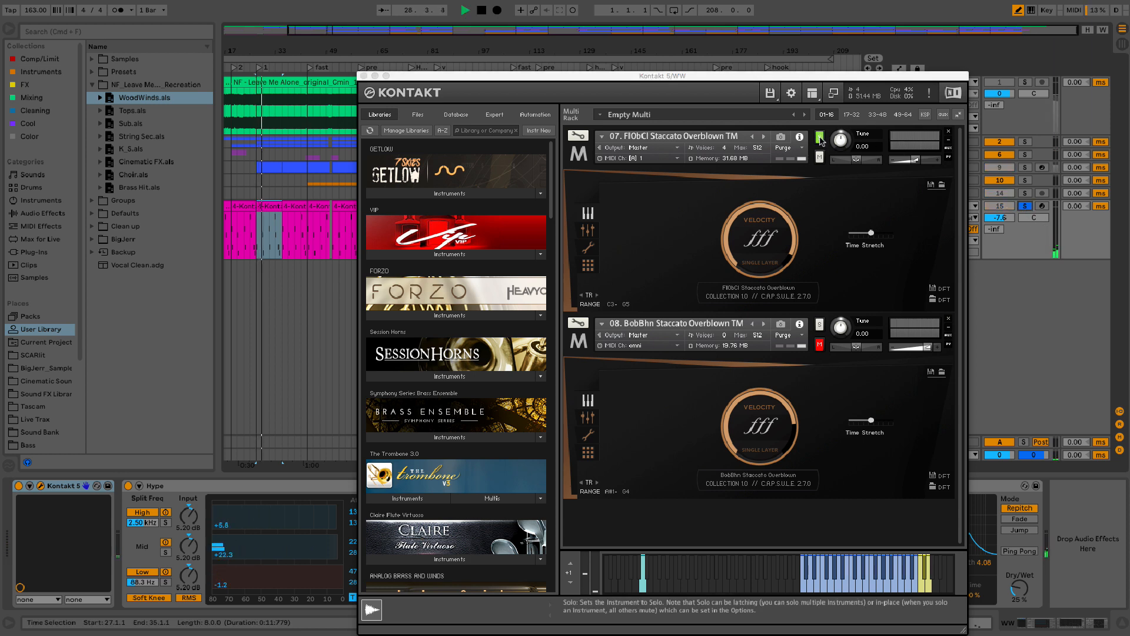
pyautogui.click(820, 138)
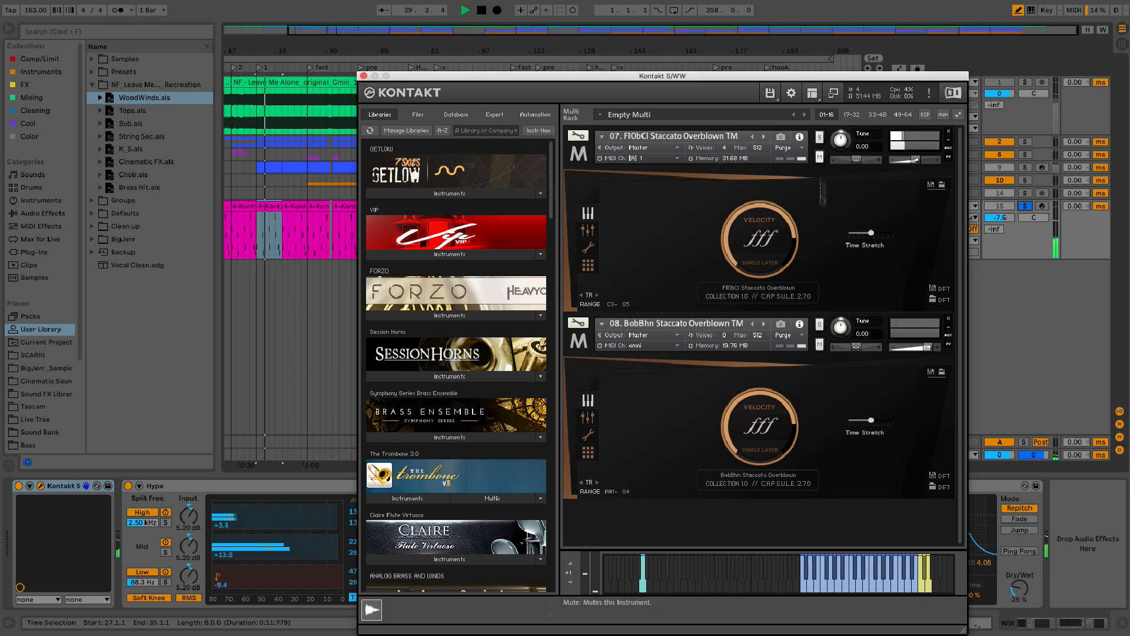
pyautogui.click(819, 325)
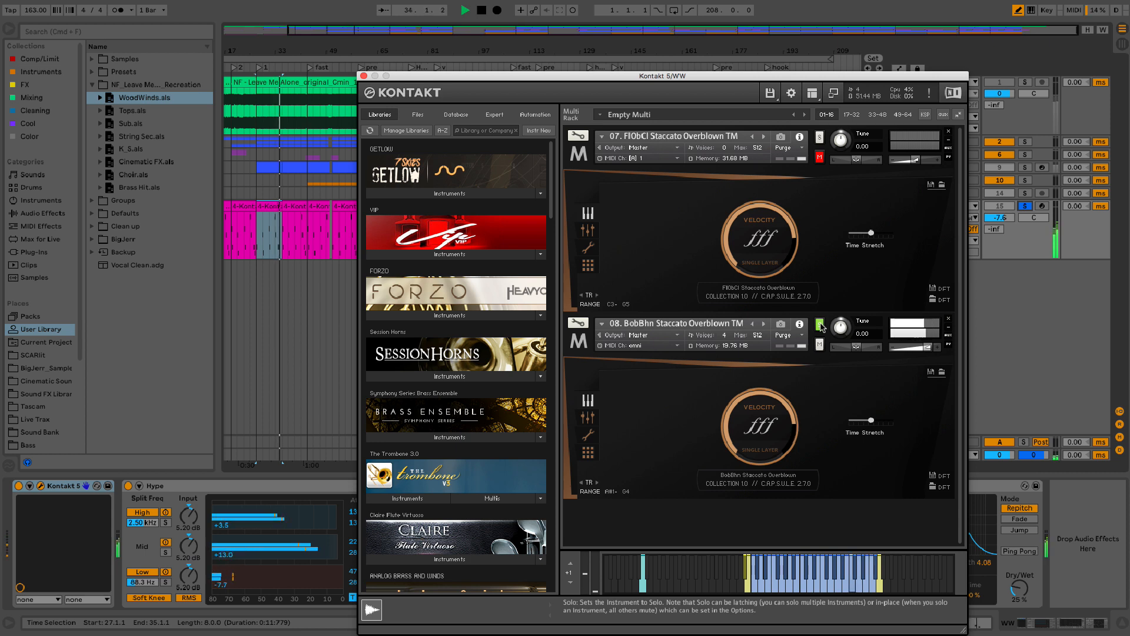
pyautogui.click(820, 325)
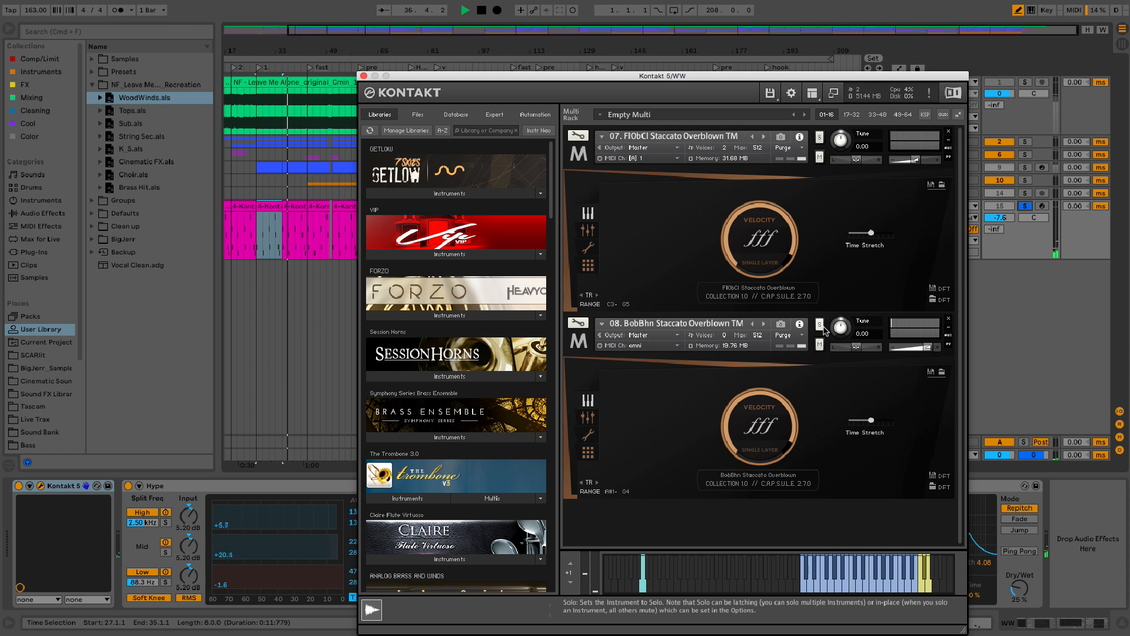
pyautogui.press('space')
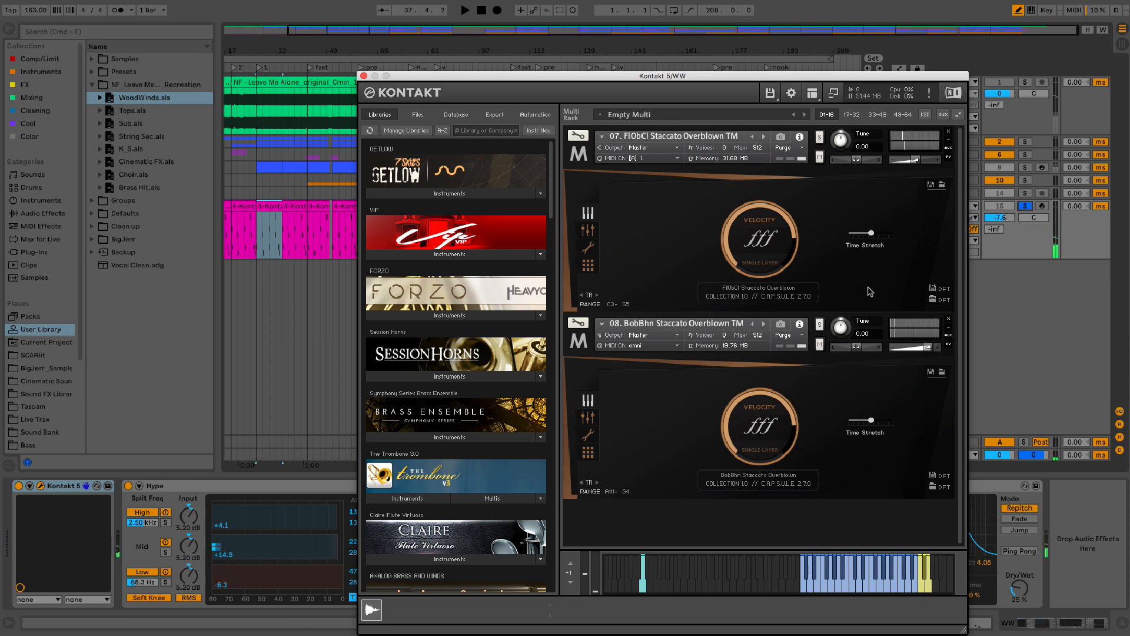
pyautogui.click(1023, 209)
pyautogui.click(364, 76)
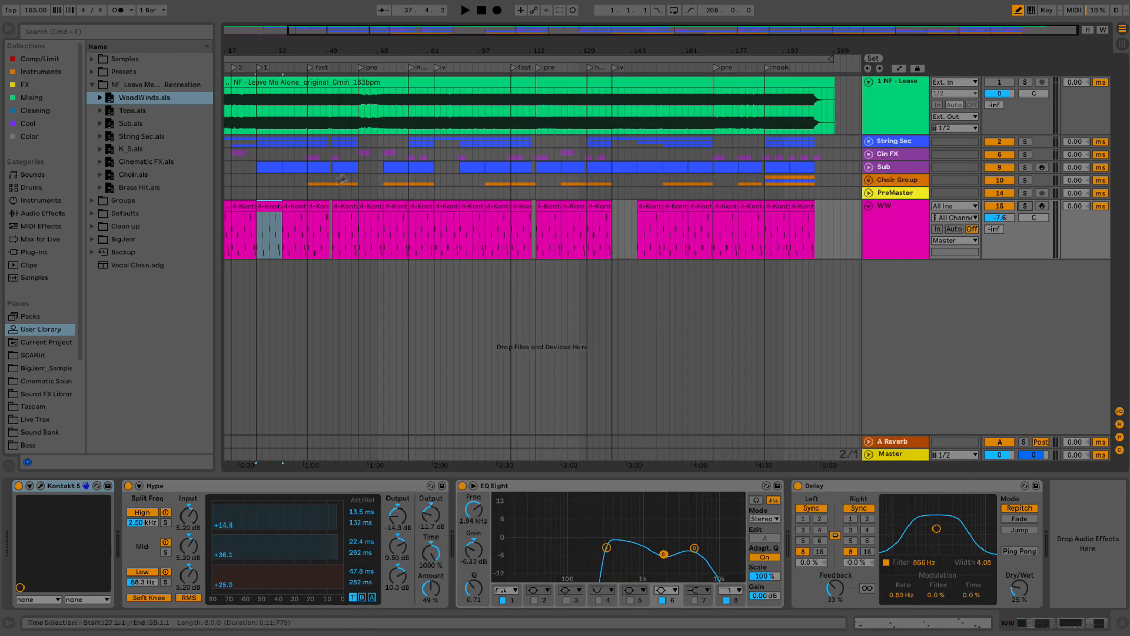
# Play from the WW clip at bar 11 to hear the woodwinds with the other tracks
pyautogui.hscroll(-3, 291, 228)
pyautogui.click(273, 207)
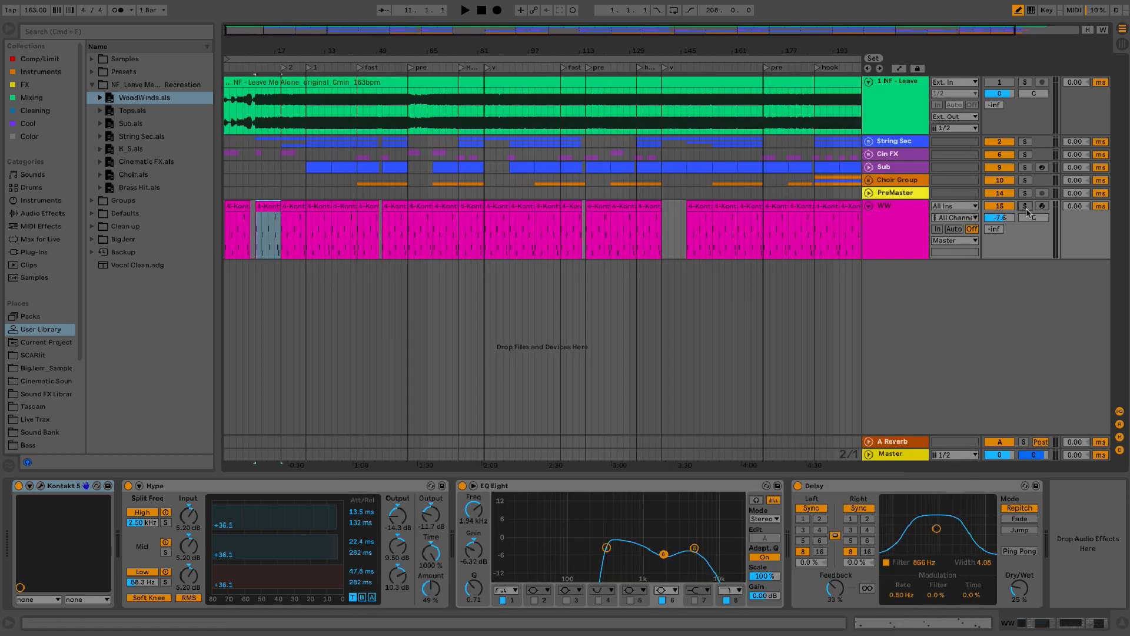
pyautogui.press('space')
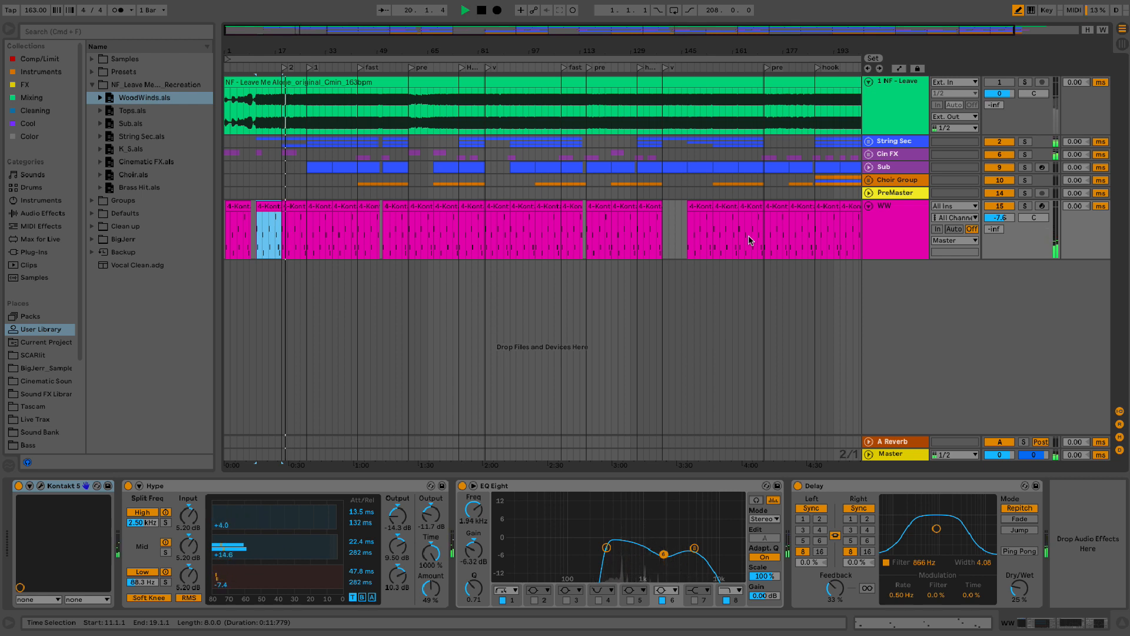
pyautogui.press('space')
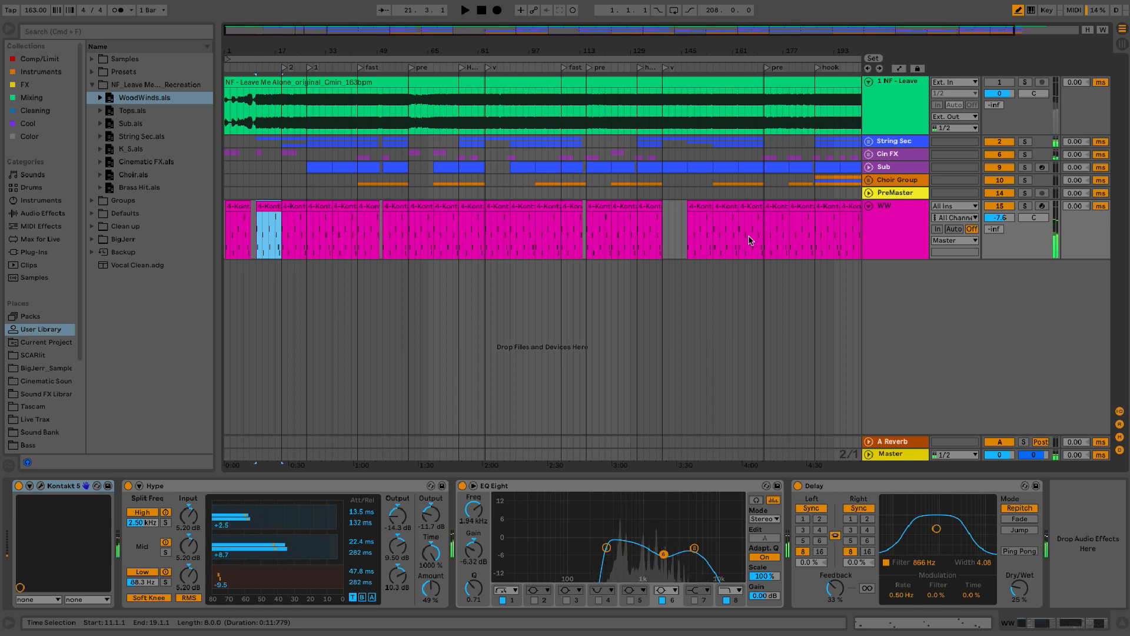
# Fold WW and move it above PreMaster, then add the Brass track from Brass Hit.als between them
pyautogui.click(869, 207)
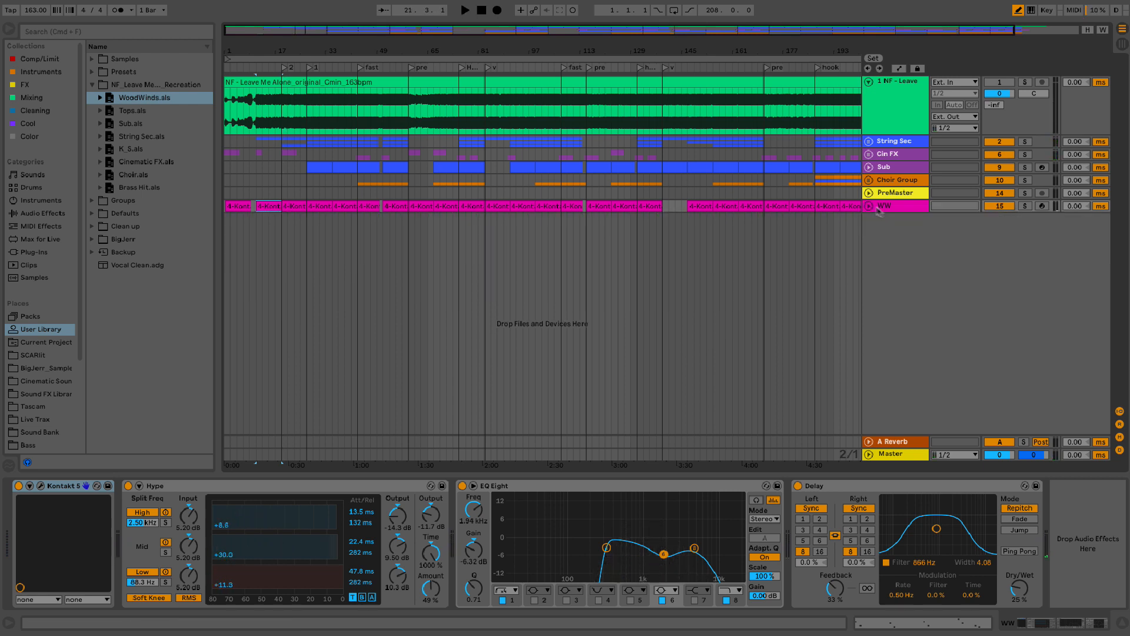
pyautogui.moveTo(884, 207); pyautogui.dragTo(886, 189)
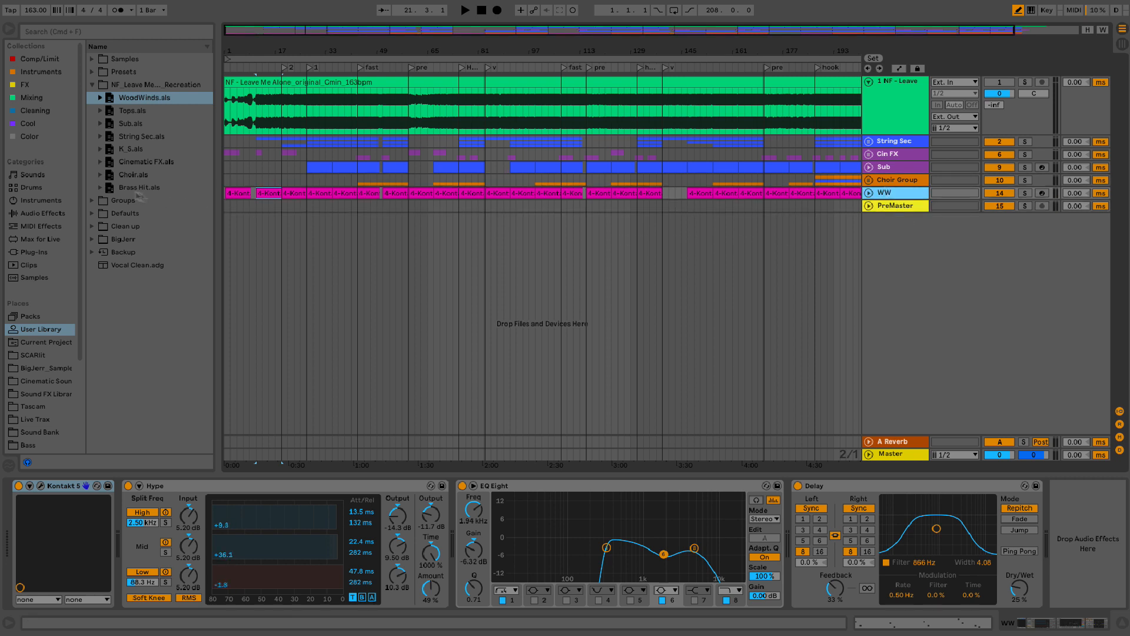
pyautogui.moveTo(139, 187); pyautogui.dragTo(377, 208)
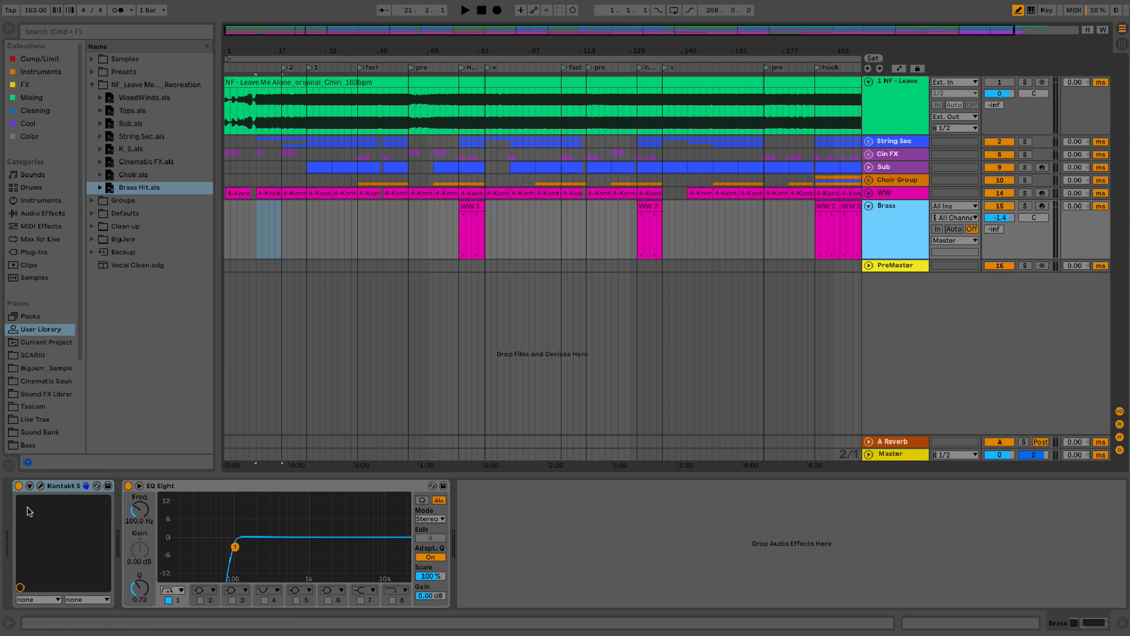
# Check the Brass track's Kontakt instrument, then play the Brass clip at bar 75 soloed and with the other tracks
pyautogui.click(41, 486)
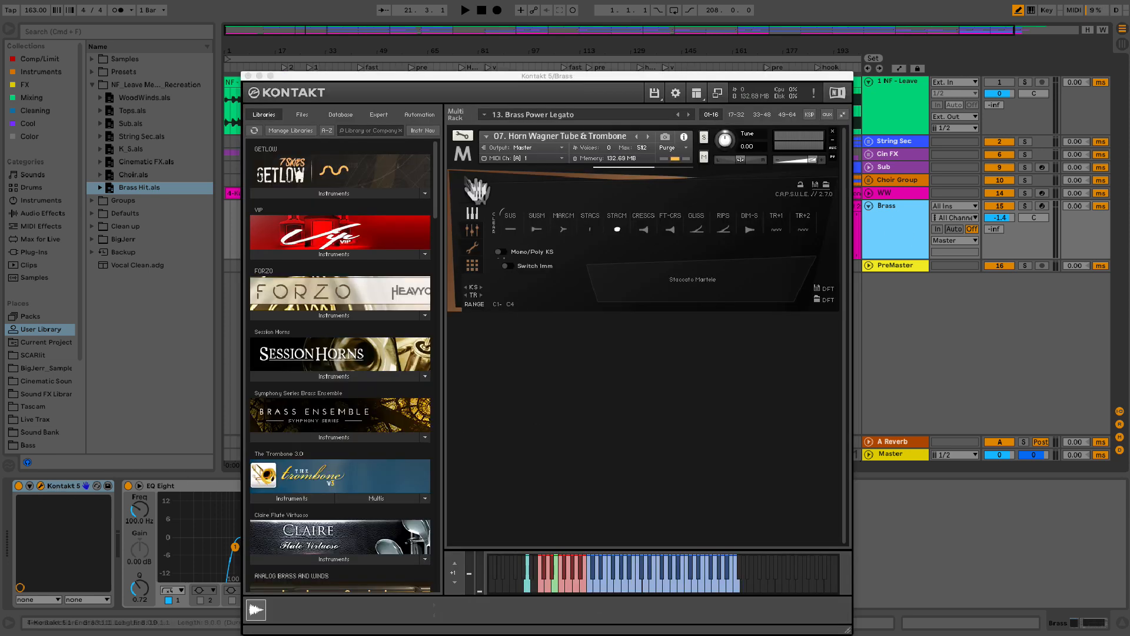
pyautogui.click(246, 77)
pyautogui.click(475, 206)
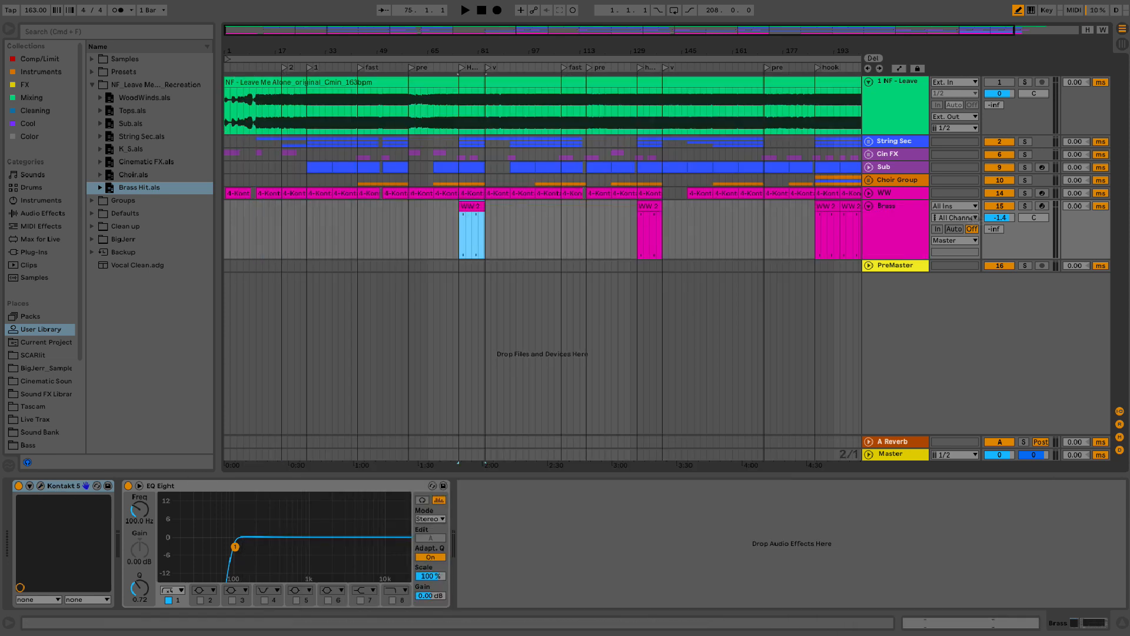
pyautogui.click(1024, 207)
pyautogui.press('space')
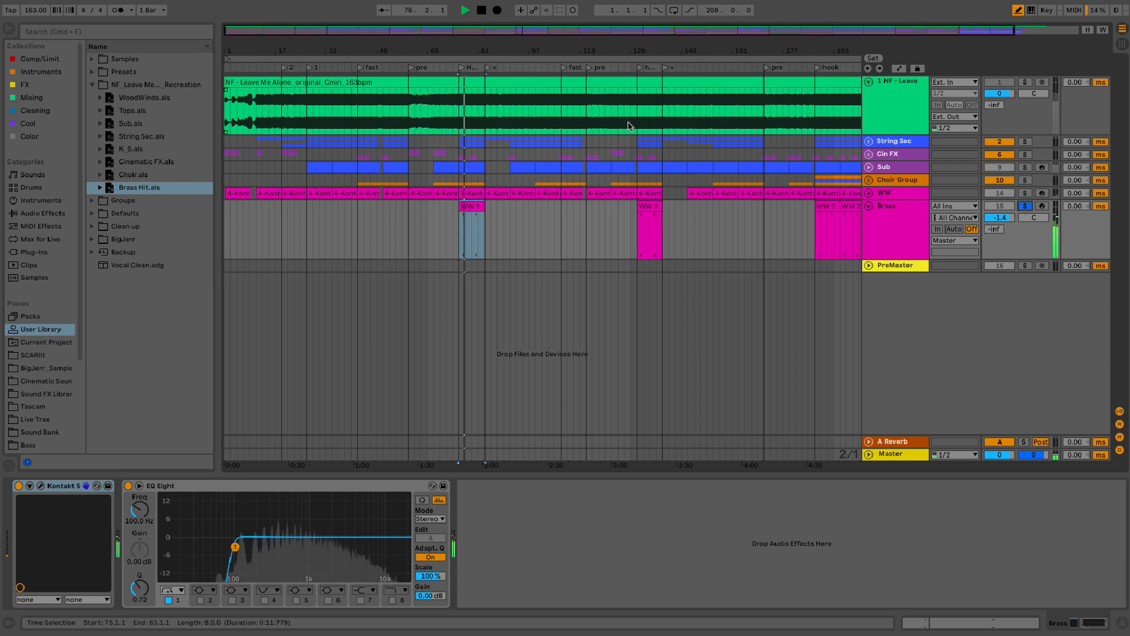
pyautogui.click(1026, 204)
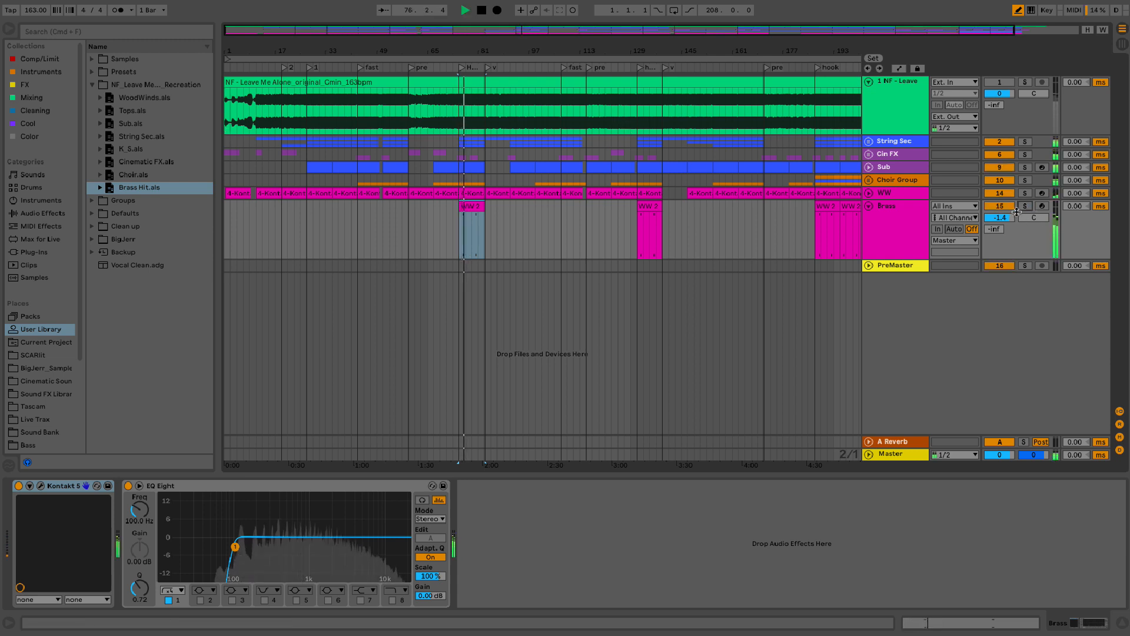
pyautogui.press('space')
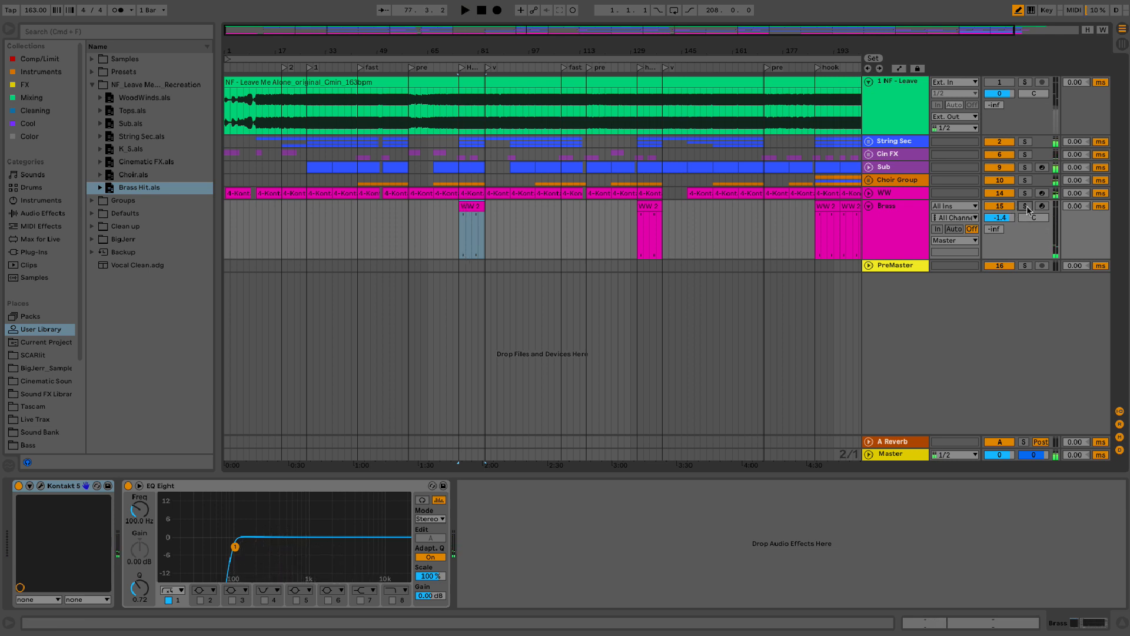
# Fold Brass, add the K_S drum group from K_S.als below PreMaster, and play it soloed from bar 75
pyautogui.click(869, 205)
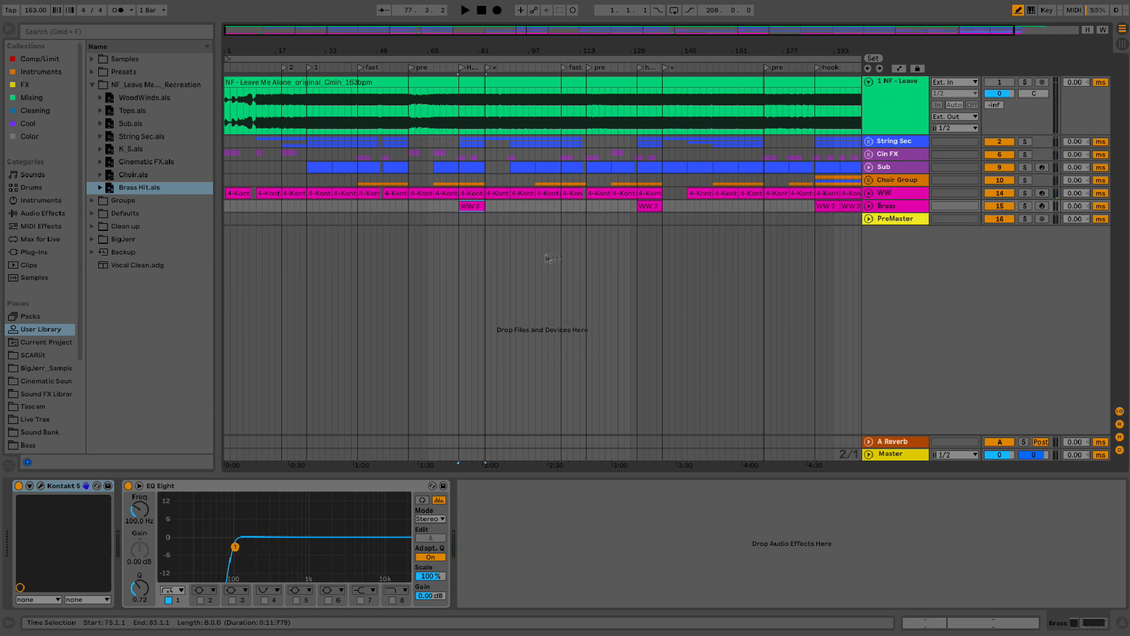
pyautogui.moveTo(131, 148); pyautogui.dragTo(380, 246)
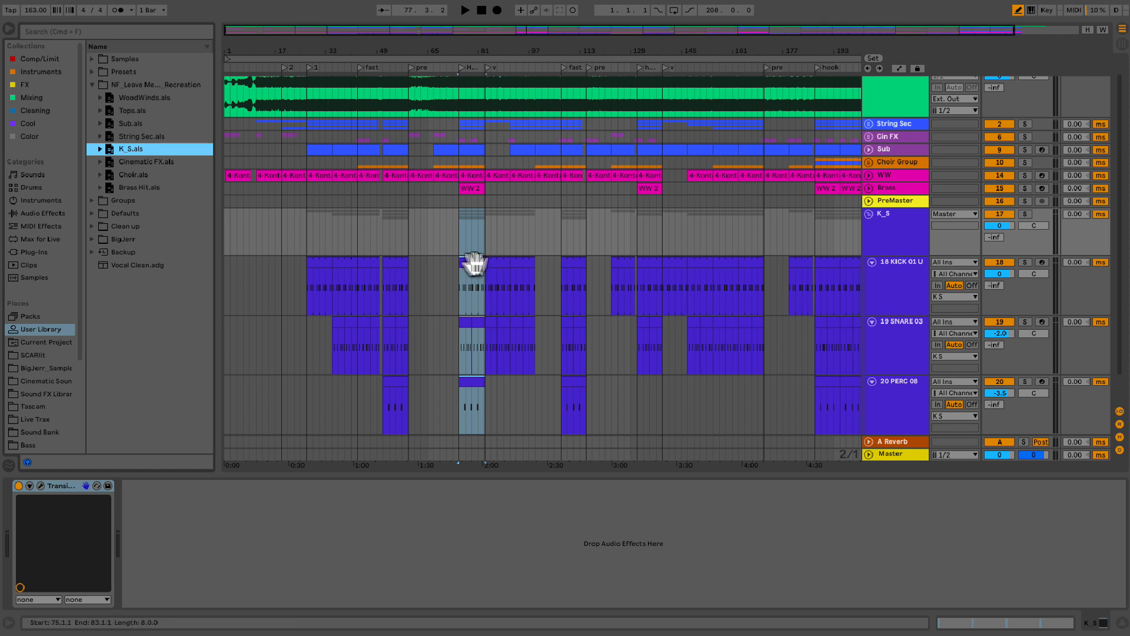
pyautogui.click(1025, 213)
pyautogui.click(903, 265)
pyautogui.press('space')
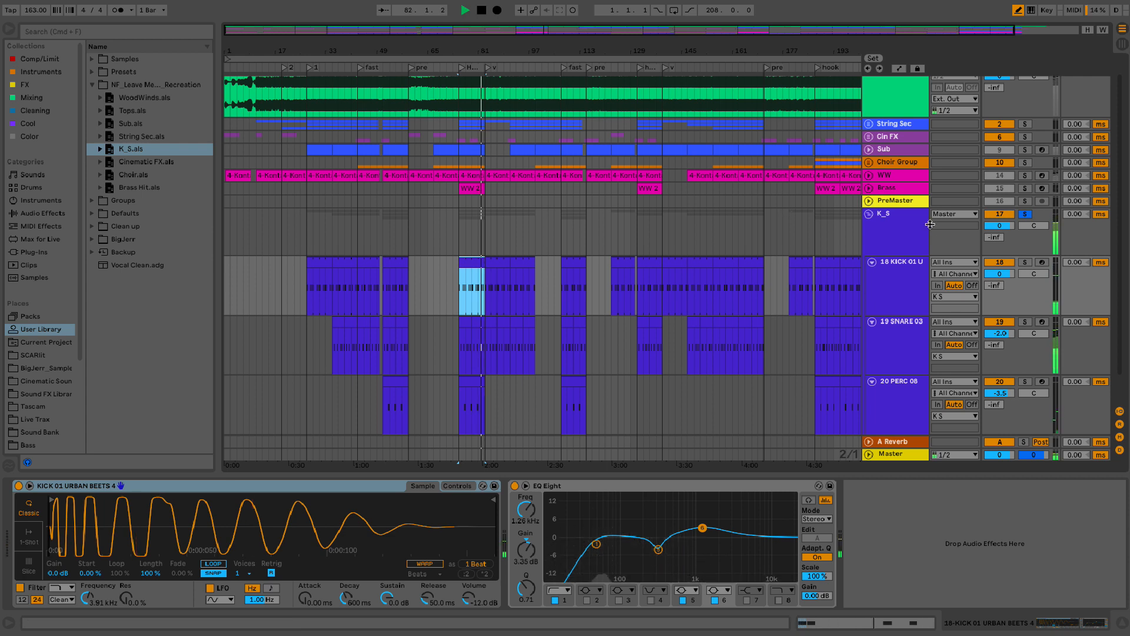
pyautogui.press('space')
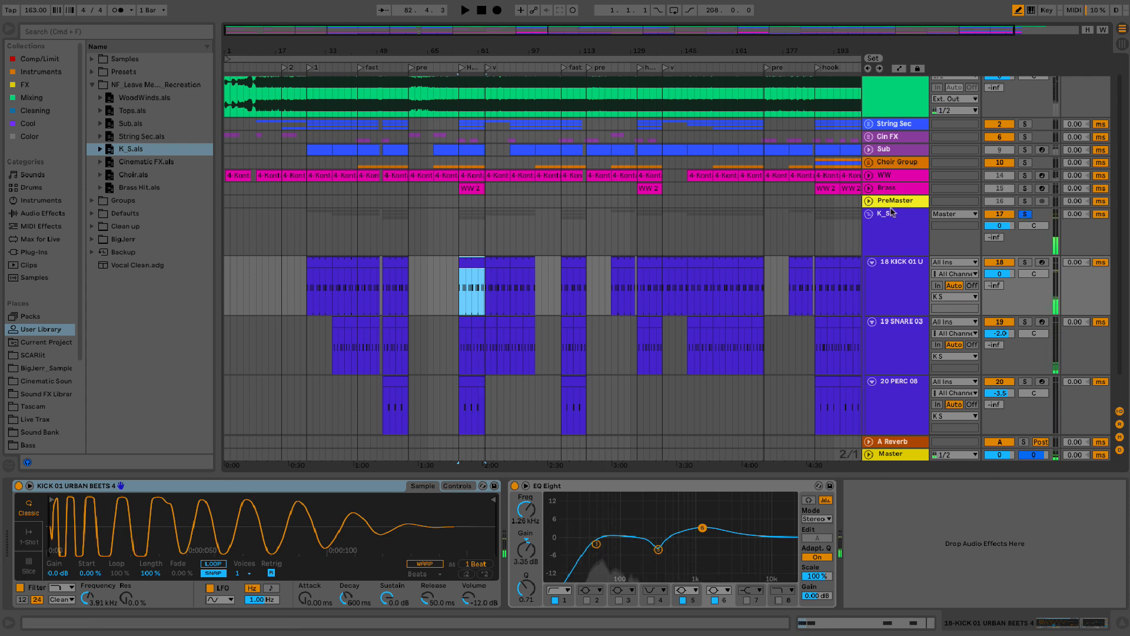
# Fold K_S, add the Tops group from Tops.als below it, and audition both groups soloed while viewing the percussion and hat samples
pyautogui.click(869, 213)
pyautogui.moveTo(131, 110); pyautogui.dragTo(641, 272)
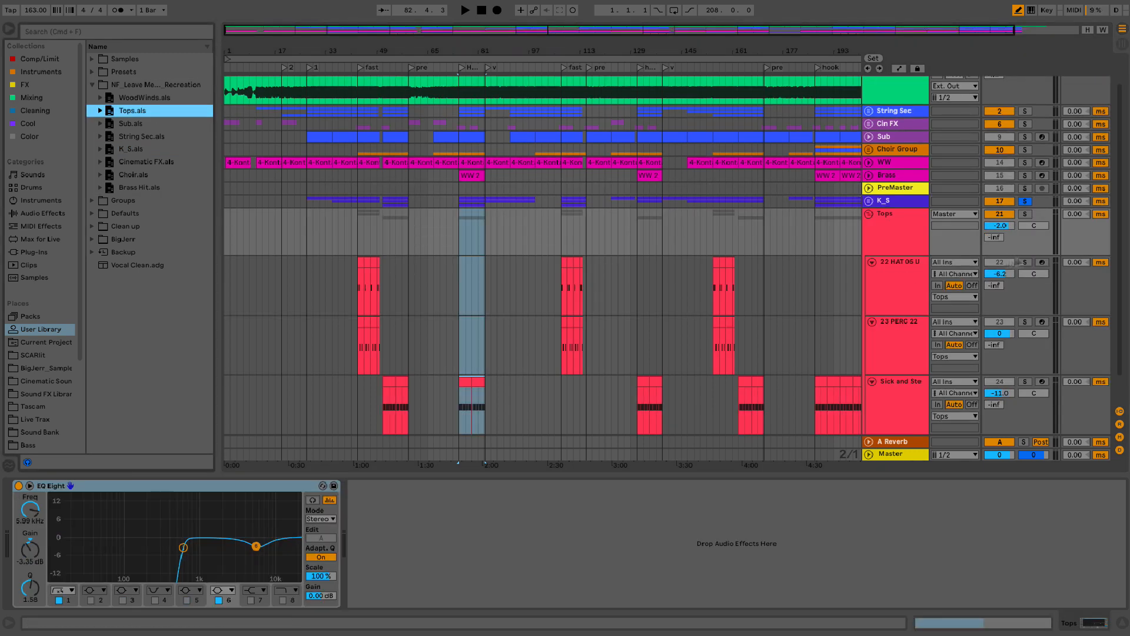
pyautogui.click(1025, 215)
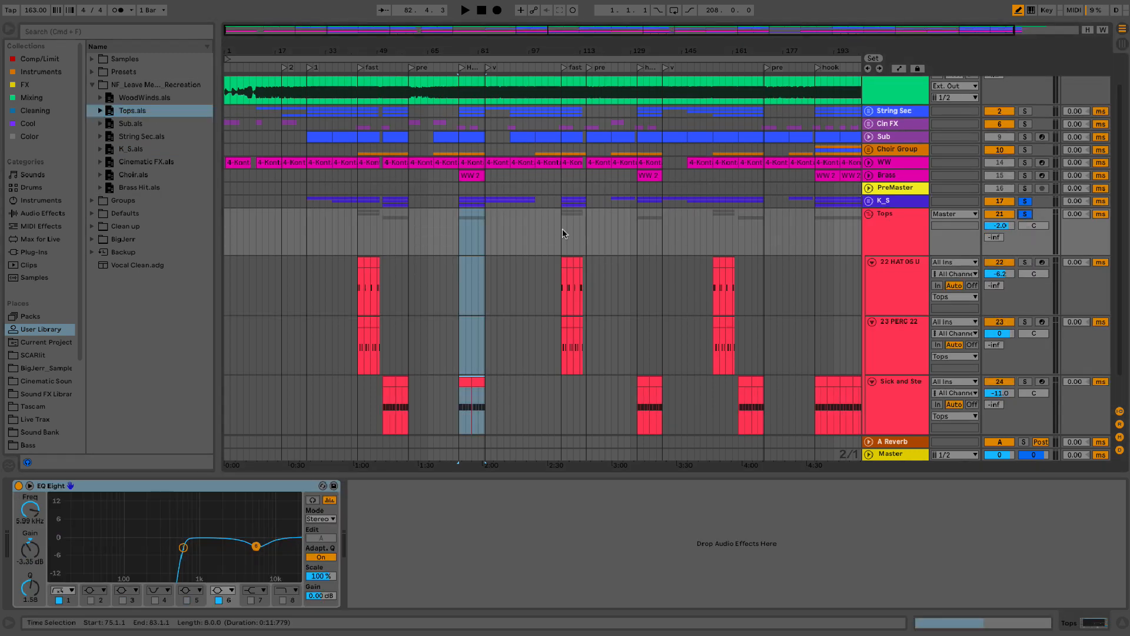
pyautogui.press('space')
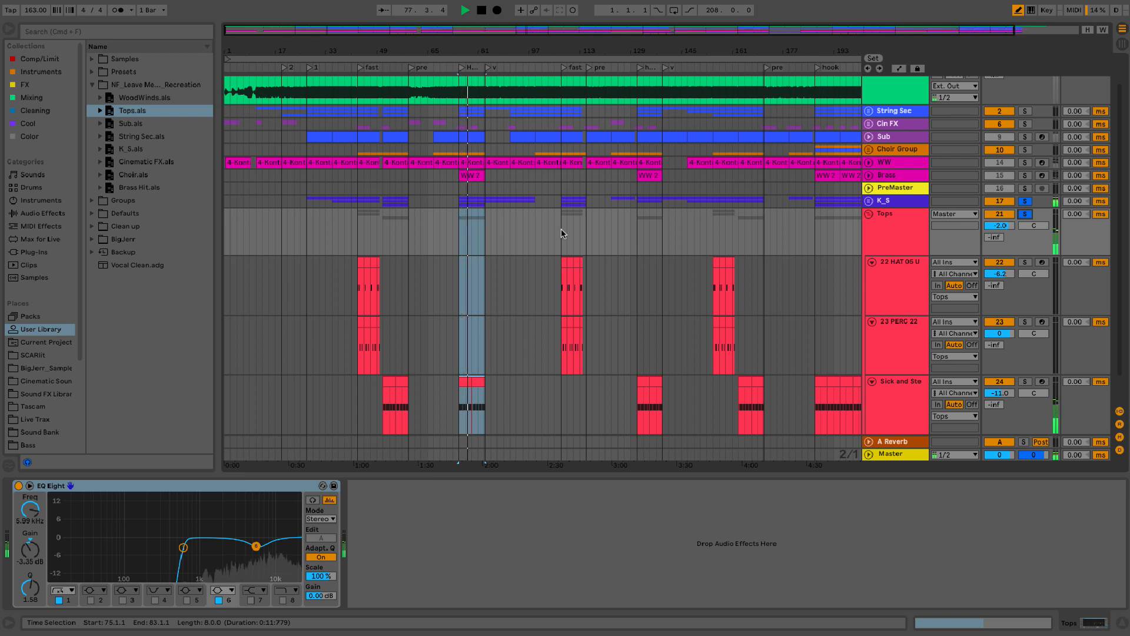
pyautogui.click(895, 235)
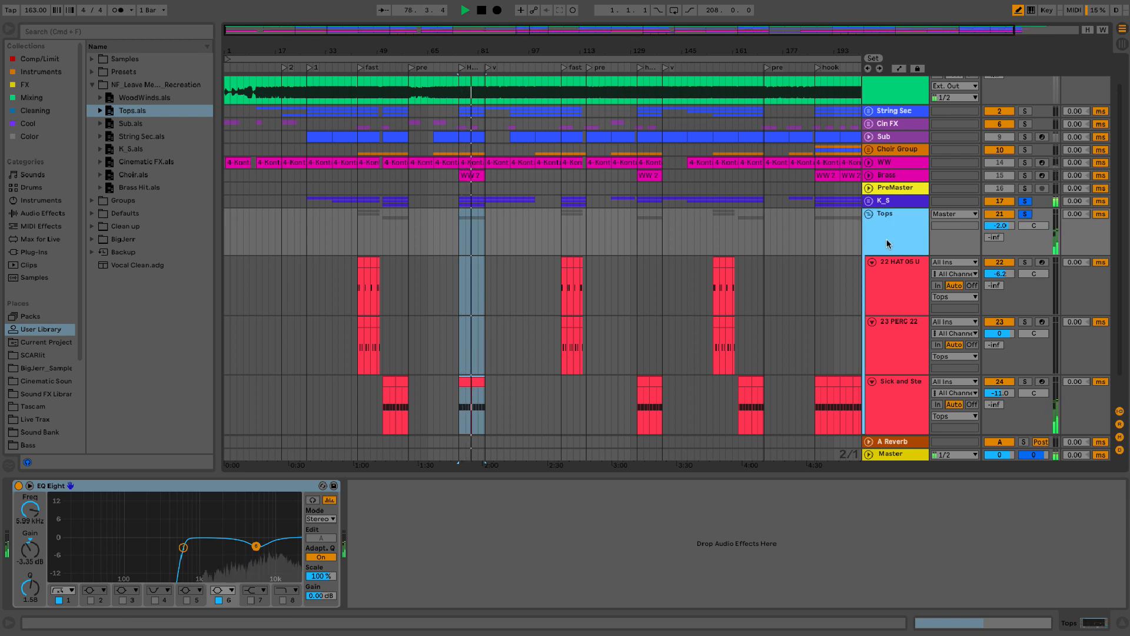
pyautogui.click(904, 345)
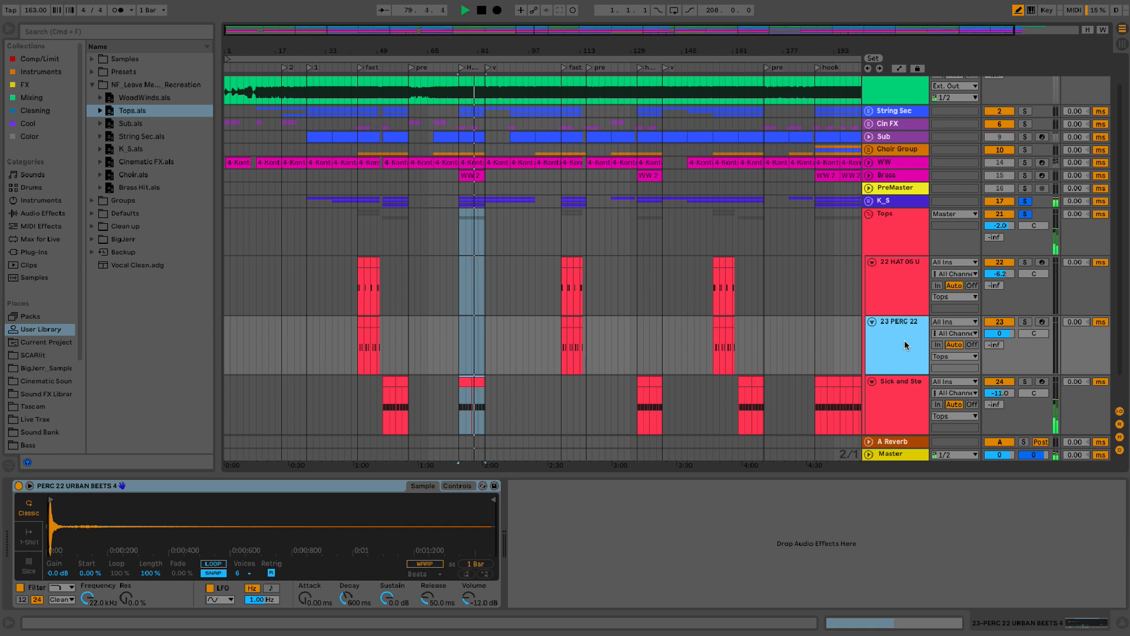
pyautogui.click(901, 287)
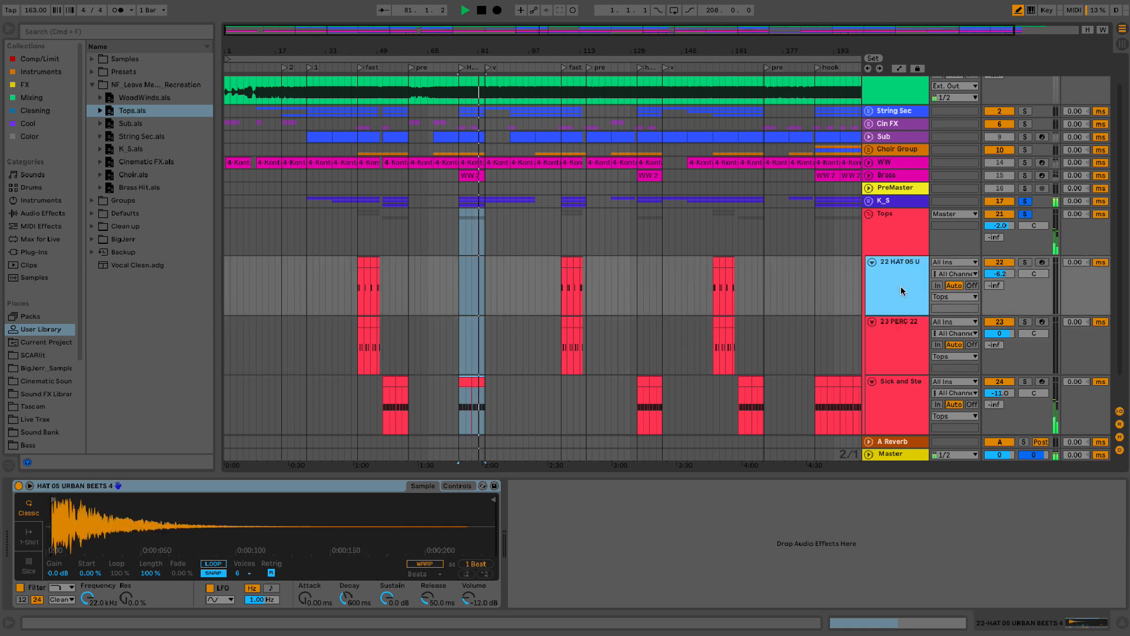
# Fold Tops, unsolo the drum groups, and play the full mix from bar 75
pyautogui.click(868, 213)
pyautogui.press('space')
pyautogui.click(1025, 244)
pyautogui.press('space')
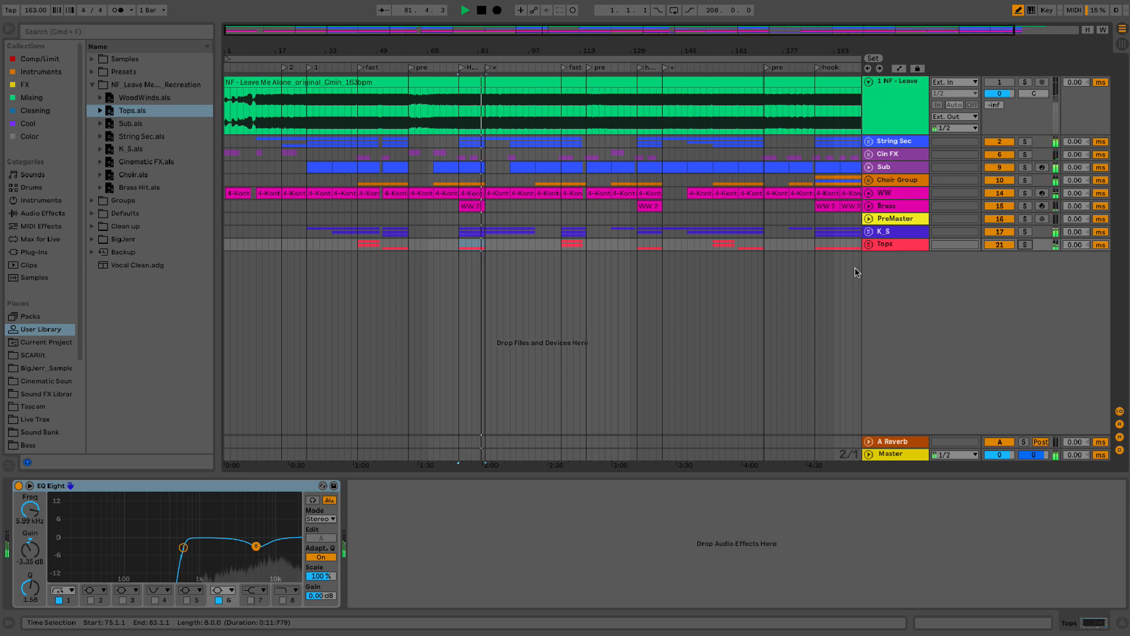
pyautogui.press('space')
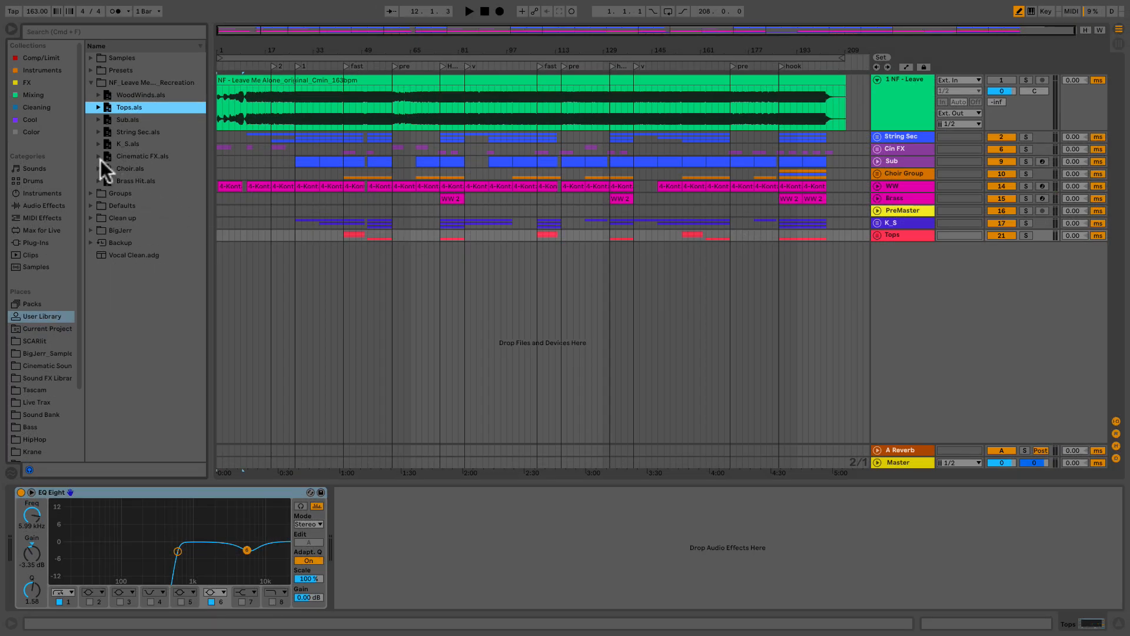
# Unfold the Cin FX group and add the Voices Whispering track from Cinematic FX.als to it, unfolded
pyautogui.click(99, 156)
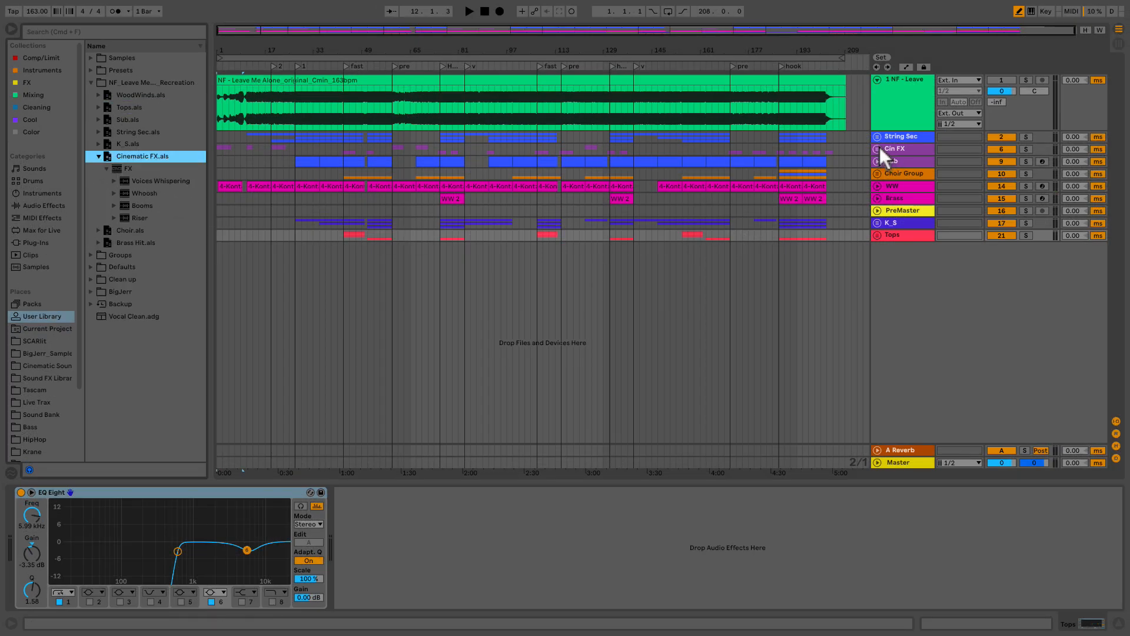
pyautogui.click(878, 149)
pyautogui.moveTo(152, 181); pyautogui.dragTo(304, 219)
pyautogui.click(881, 195)
pyautogui.click(228, 195)
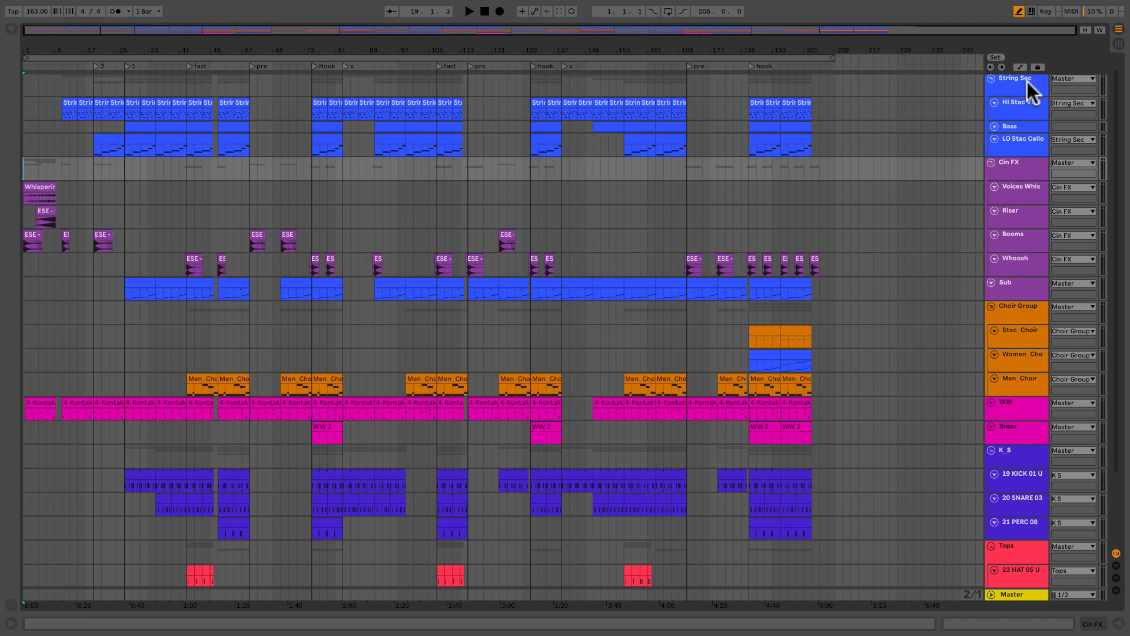
# Play the complete arrangement from the start and look over all the tracks from the strings down to the Tops group
pyautogui.press('space')
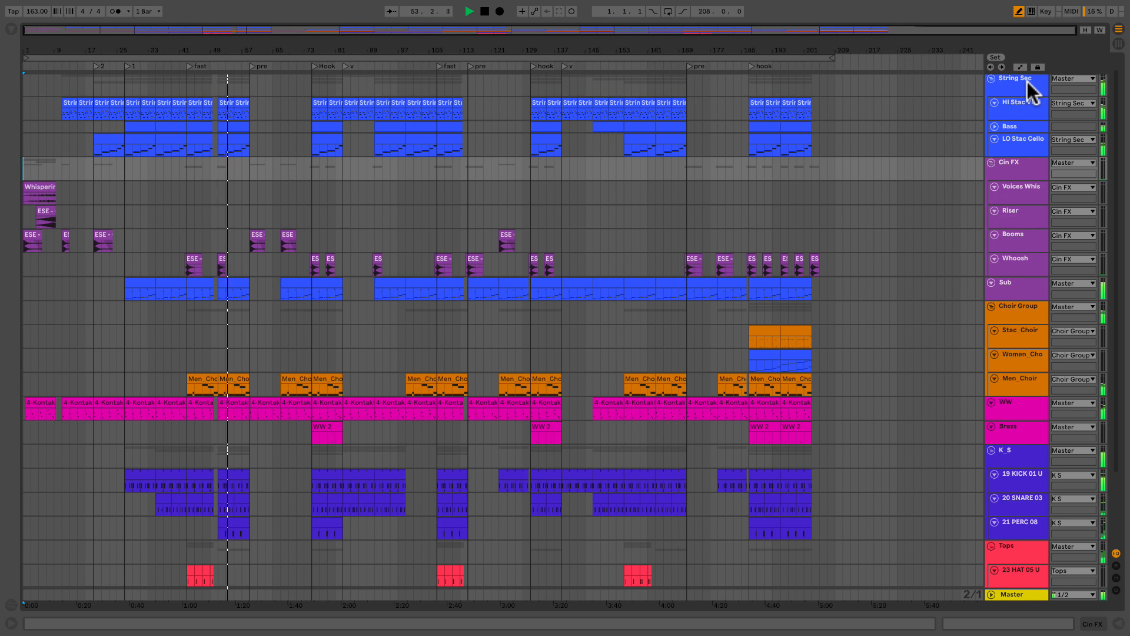
pyautogui.scroll(-5, 904, 196)
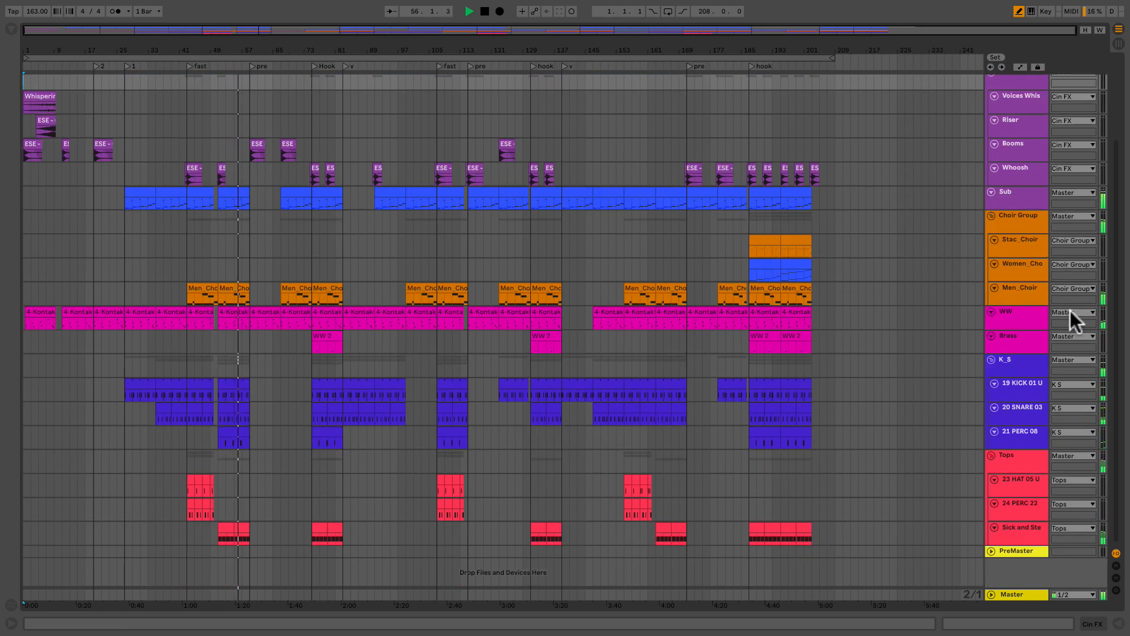
pyautogui.scroll(1, 1071, 309)
pyautogui.scroll(1, 1071, 310)
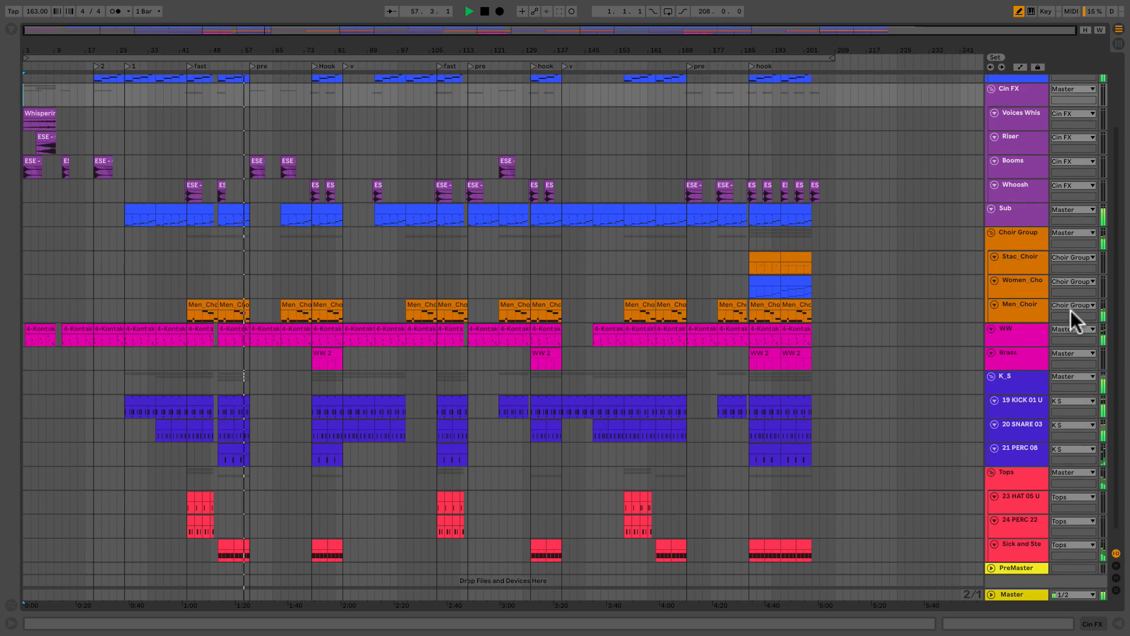
pyautogui.scroll(5, 1072, 310)
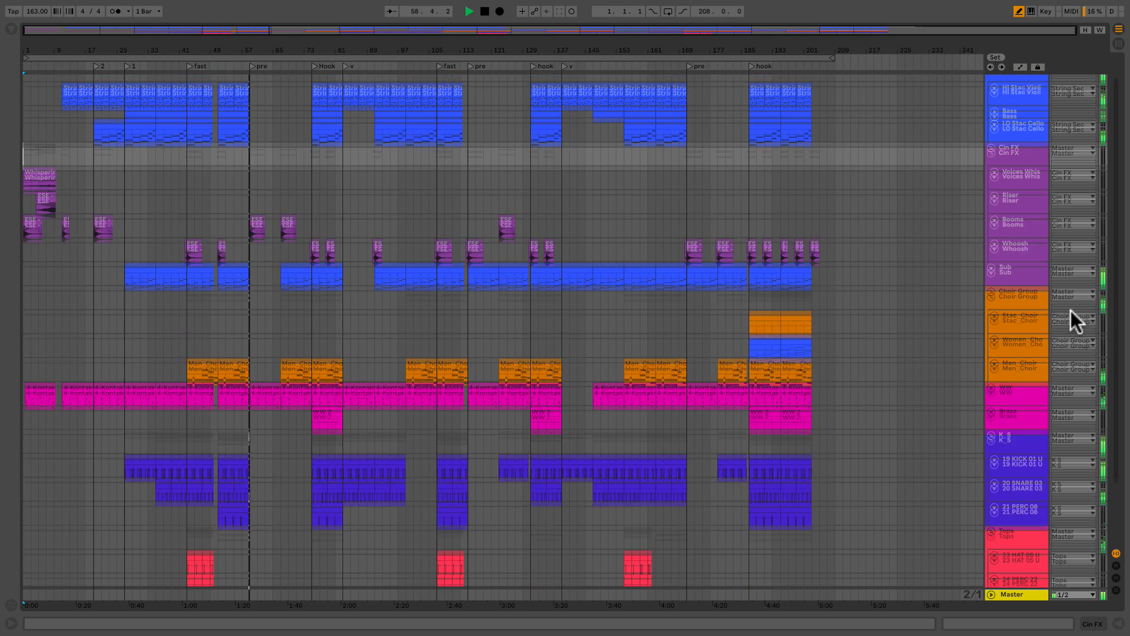
pyautogui.scroll(-3, 1072, 311)
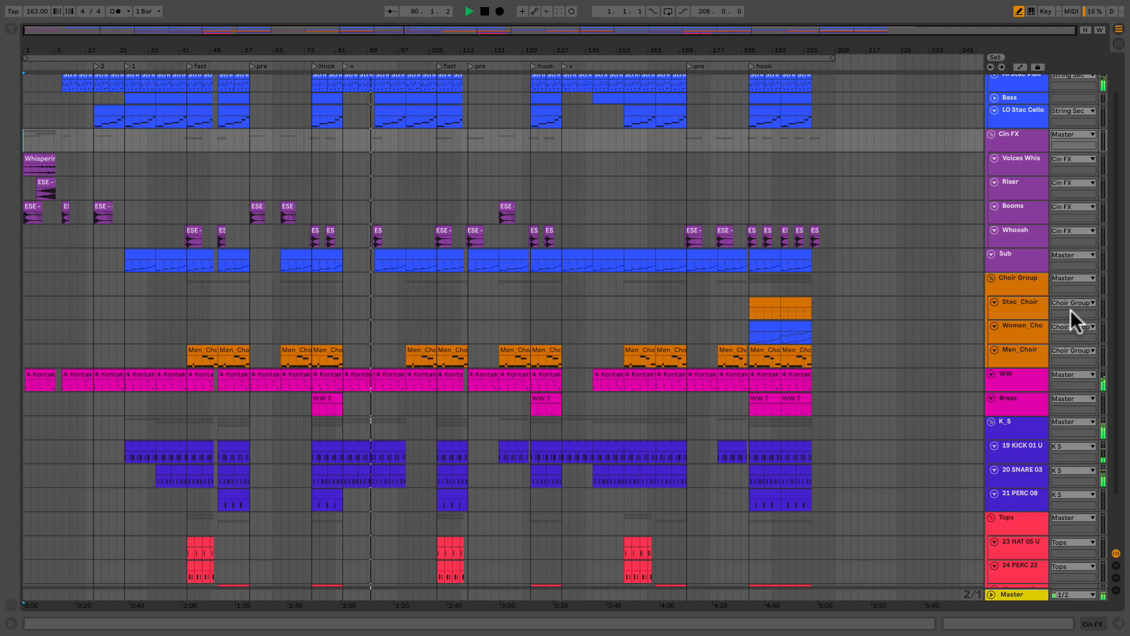
pyautogui.scroll(-3, 1019, 311)
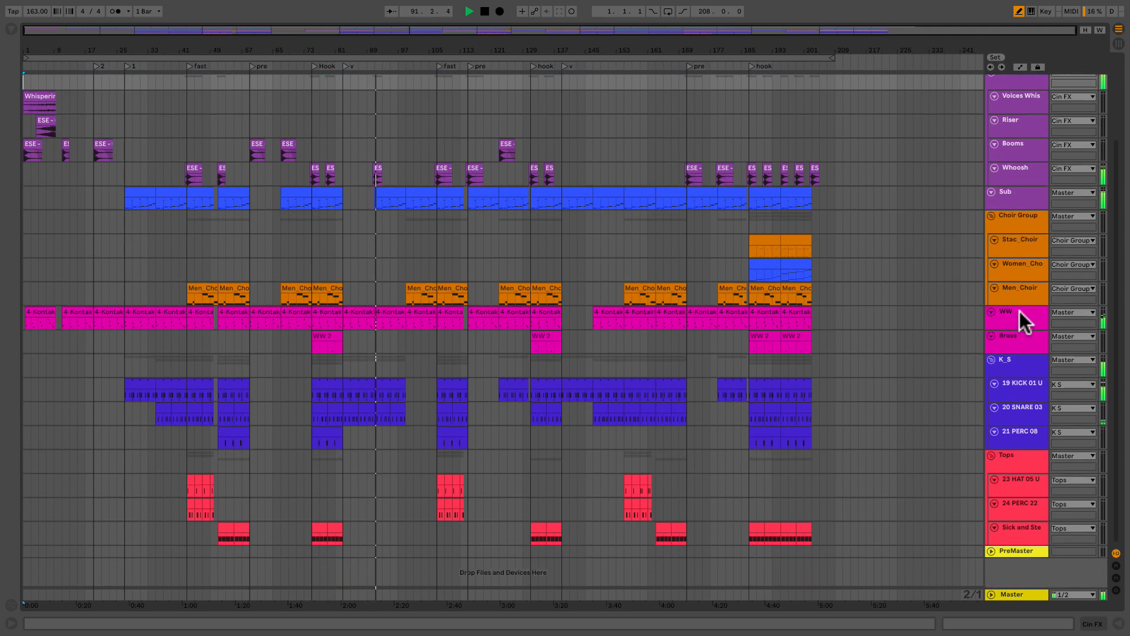
pyautogui.scroll(4, 1020, 310)
pyautogui.scroll(-1, 1020, 311)
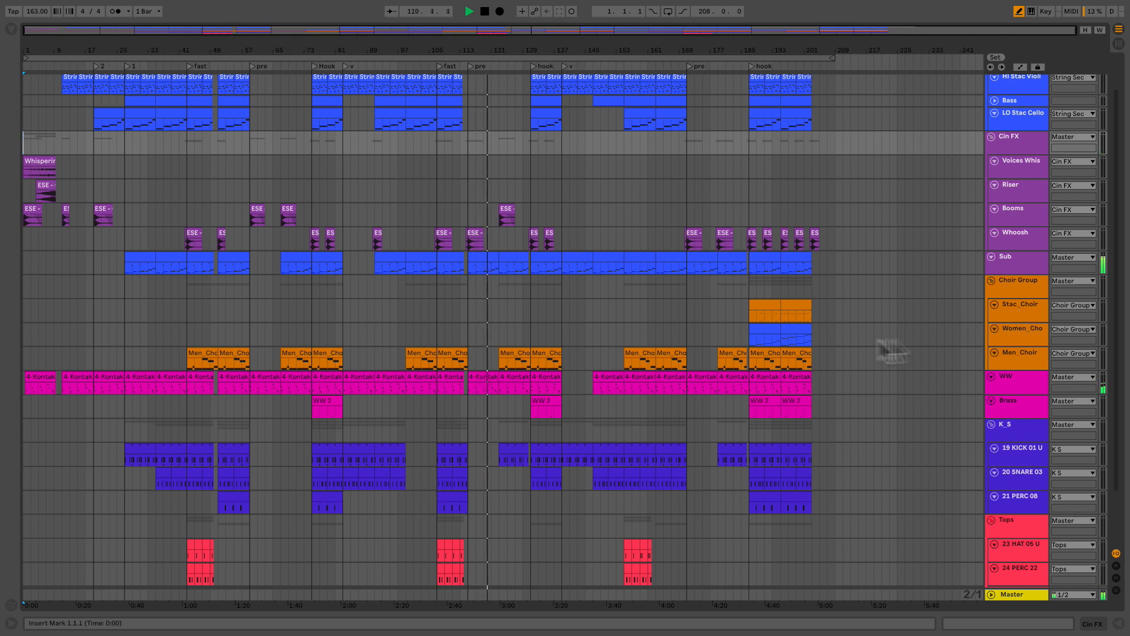
# Examine the notes of the Sub clips at bars 115 and 123 in an enlarged MIDI editor, then close the editor
pyautogui.doubleClick(489, 258)
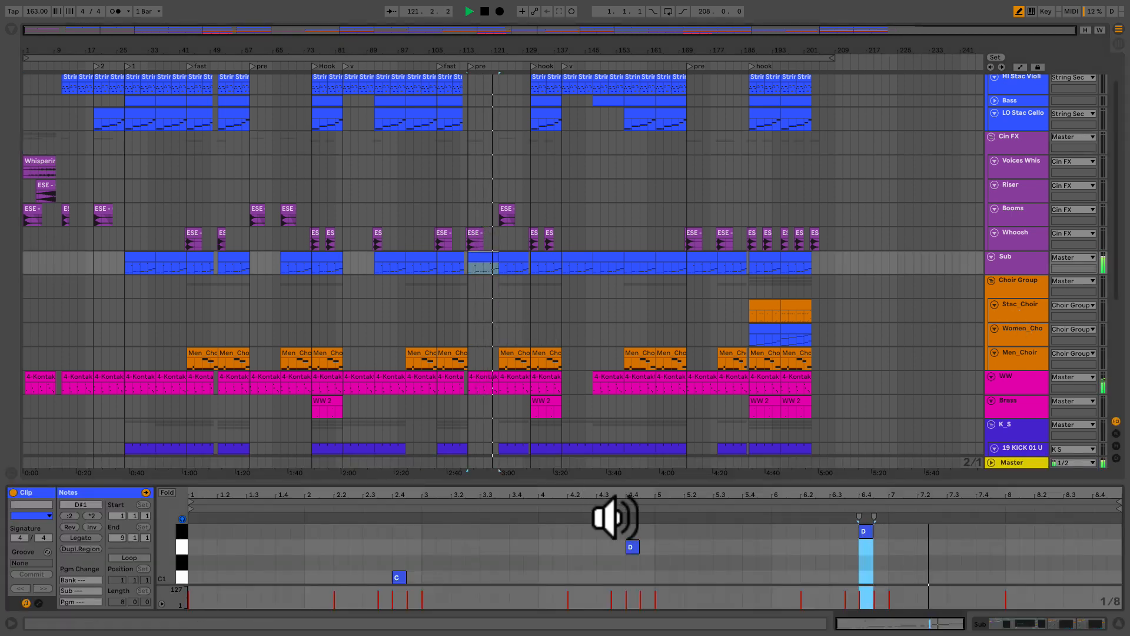
pyautogui.moveTo(605, 479); pyautogui.dragTo(606, 341)
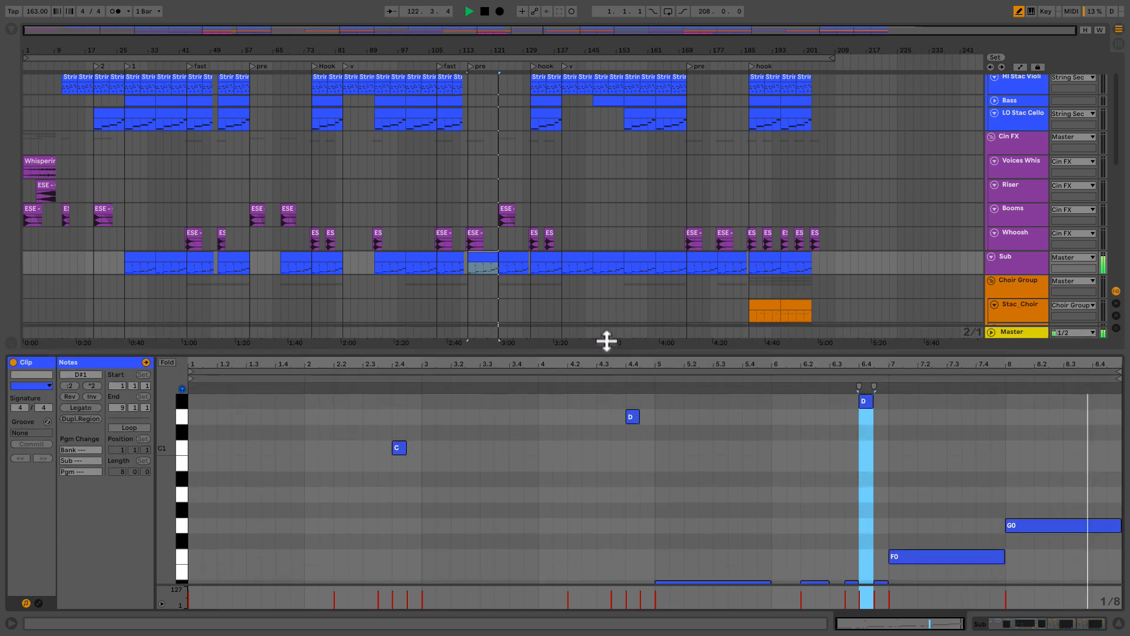
pyautogui.moveTo(183, 443); pyautogui.dragTo(157, 438)
pyautogui.click(518, 257)
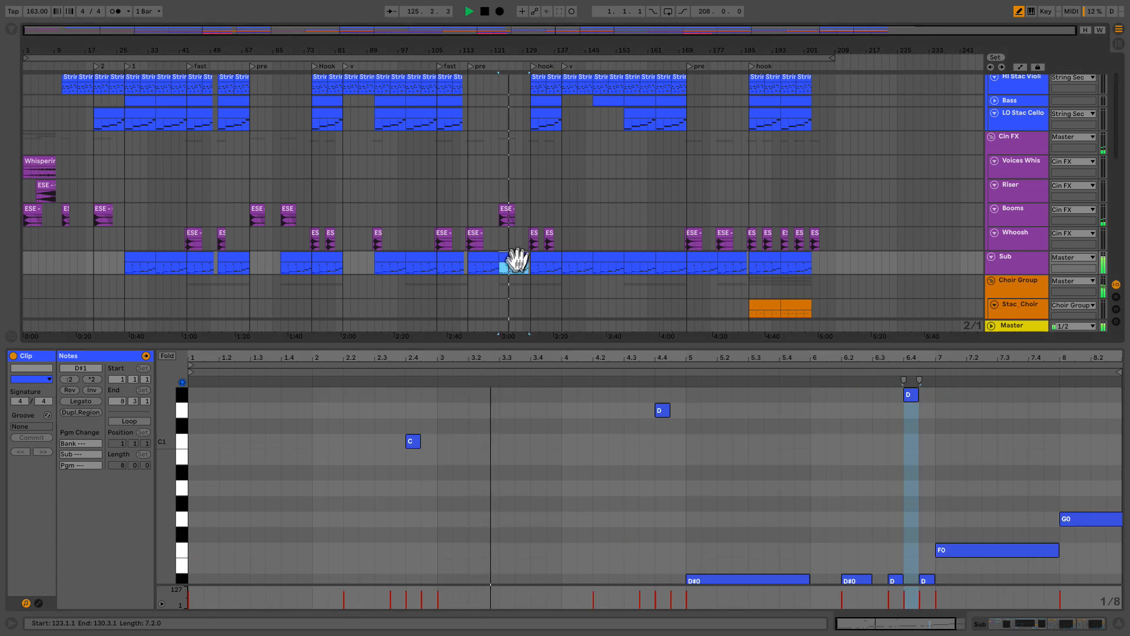
pyautogui.moveTo(182, 457); pyautogui.dragTo(168, 457)
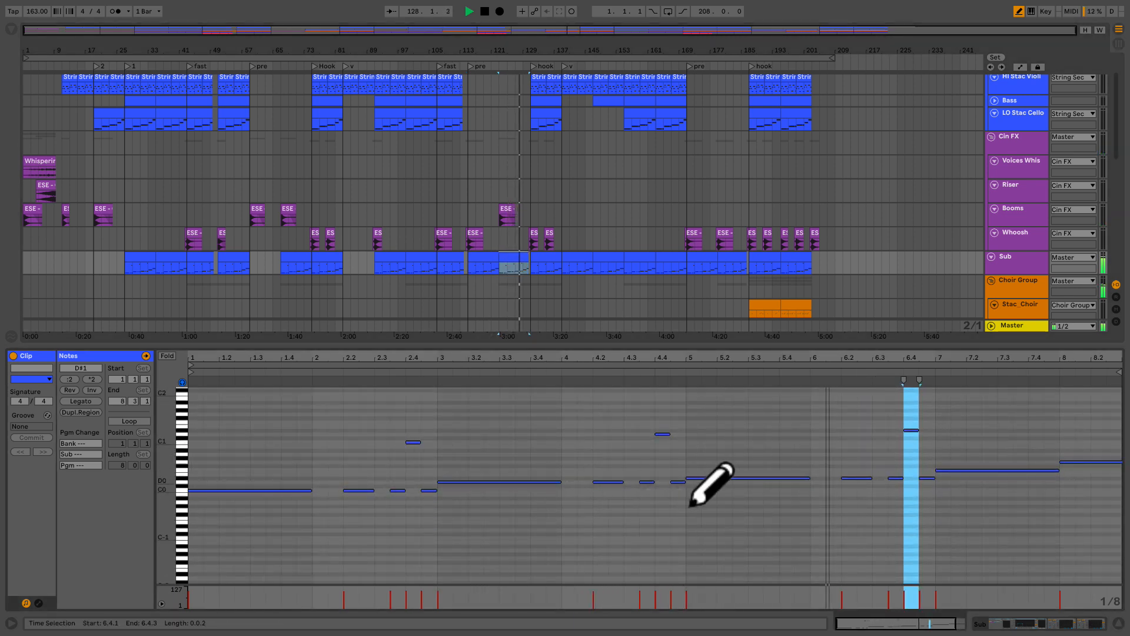
pyautogui.press('b')
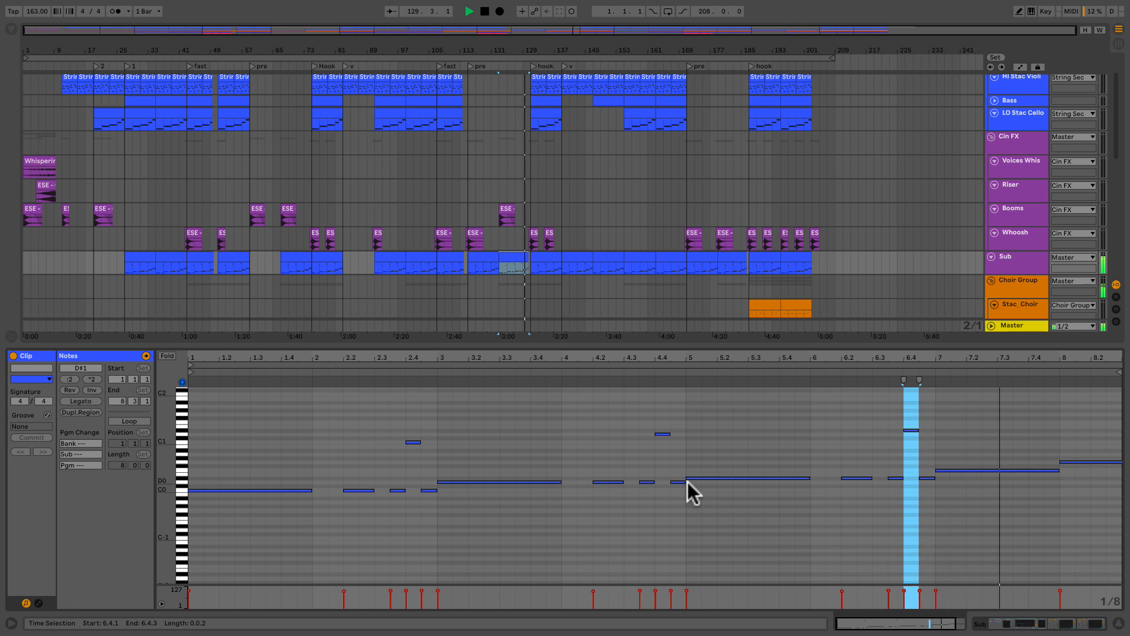
pyautogui.moveTo(731, 345); pyautogui.dragTo(765, 565)
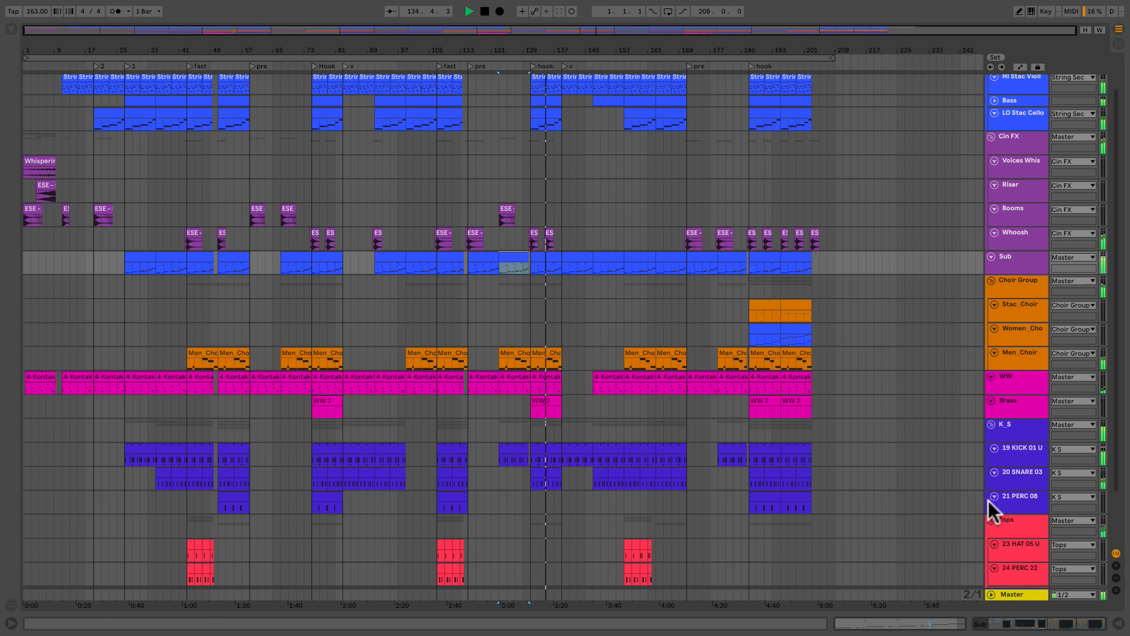
# Examine the notes of the high staccato violin clips in the second hook and following verse in an enlarged MIDI editor
pyautogui.doubleClick(553, 91)
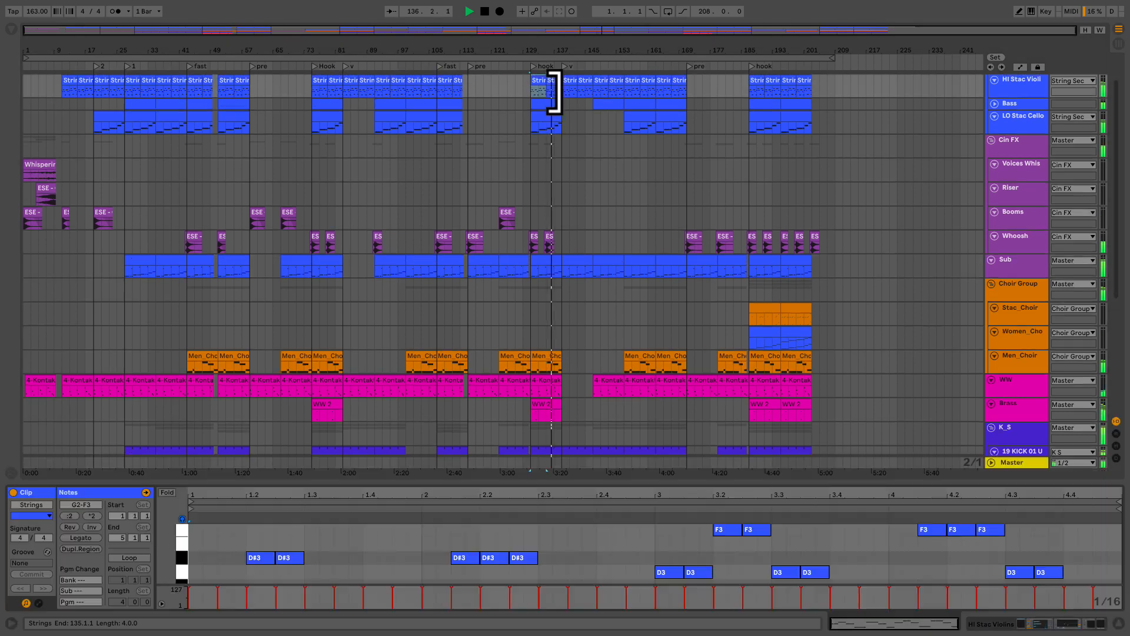
pyautogui.click(570, 78)
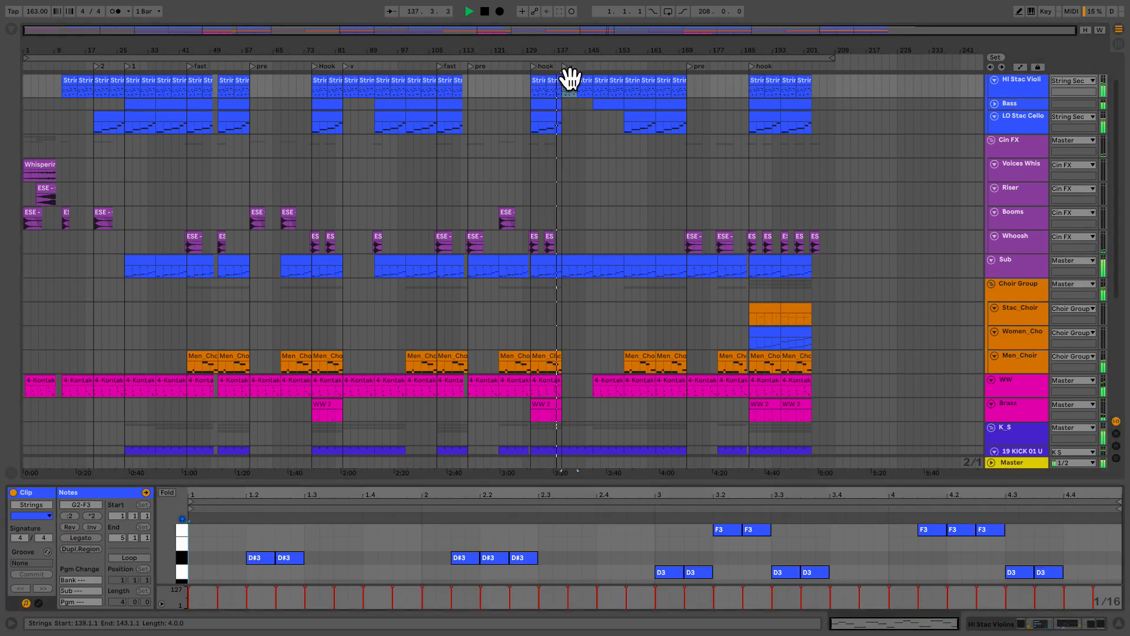
pyautogui.moveTo(593, 485); pyautogui.dragTo(591, 366)
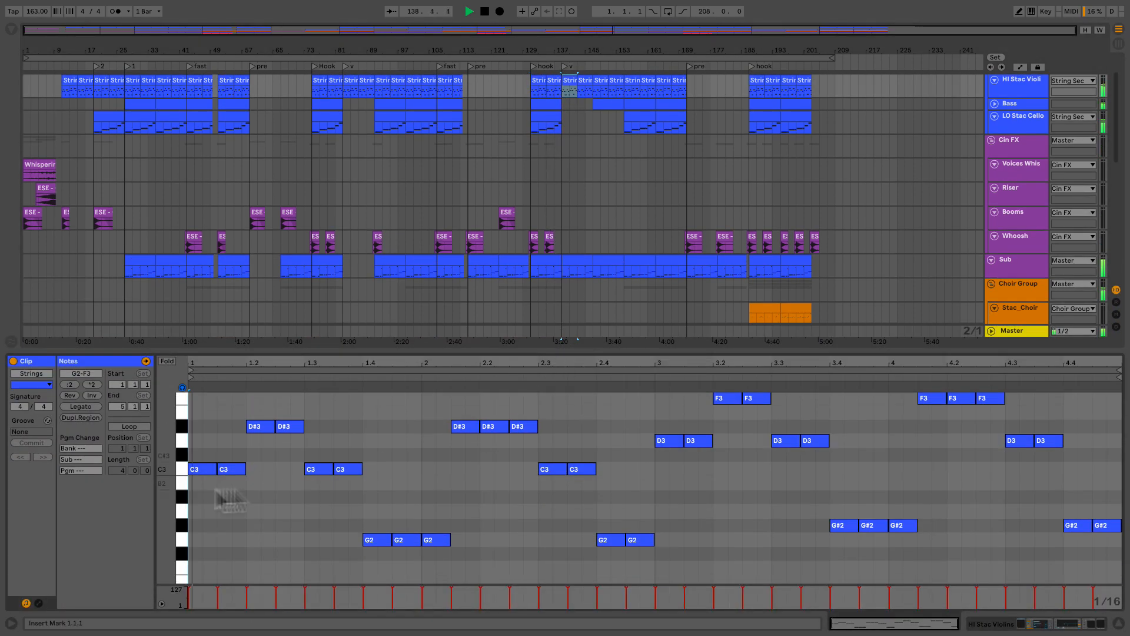
# Review the notes of the high staccato violin clip at bar 139, then close the MIDI editor
pyautogui.moveTo(178, 473)
pyautogui.mouseDown()
pyautogui.moveTo(155, 473)
pyautogui.moveTo(166, 473)
pyautogui.mouseUp()
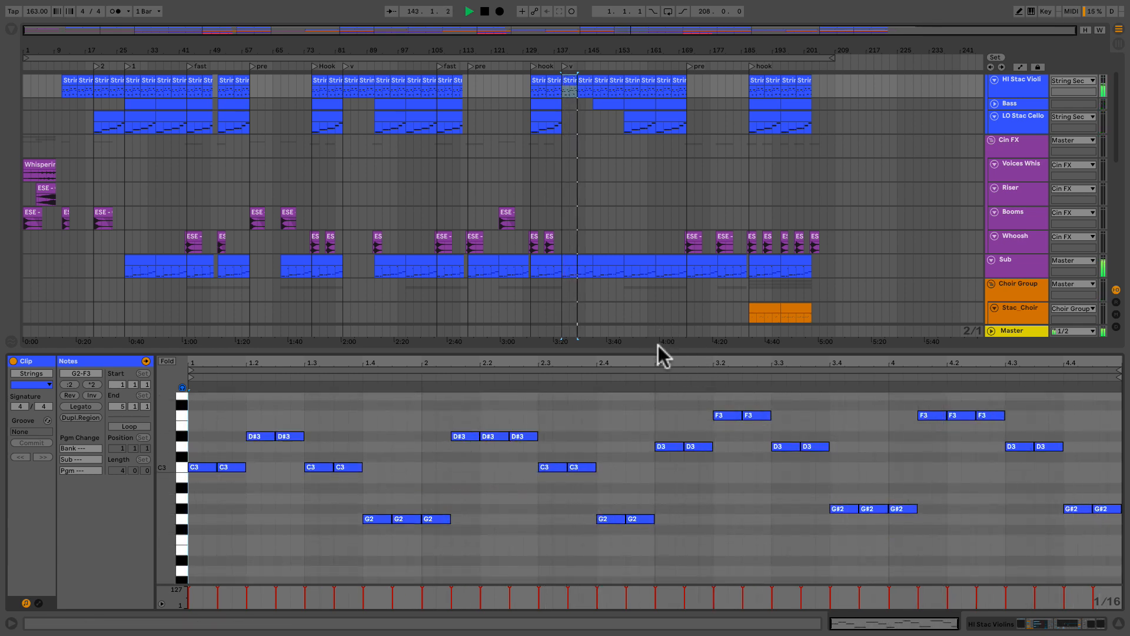
pyautogui.moveTo(658, 350); pyautogui.dragTo(674, 618)
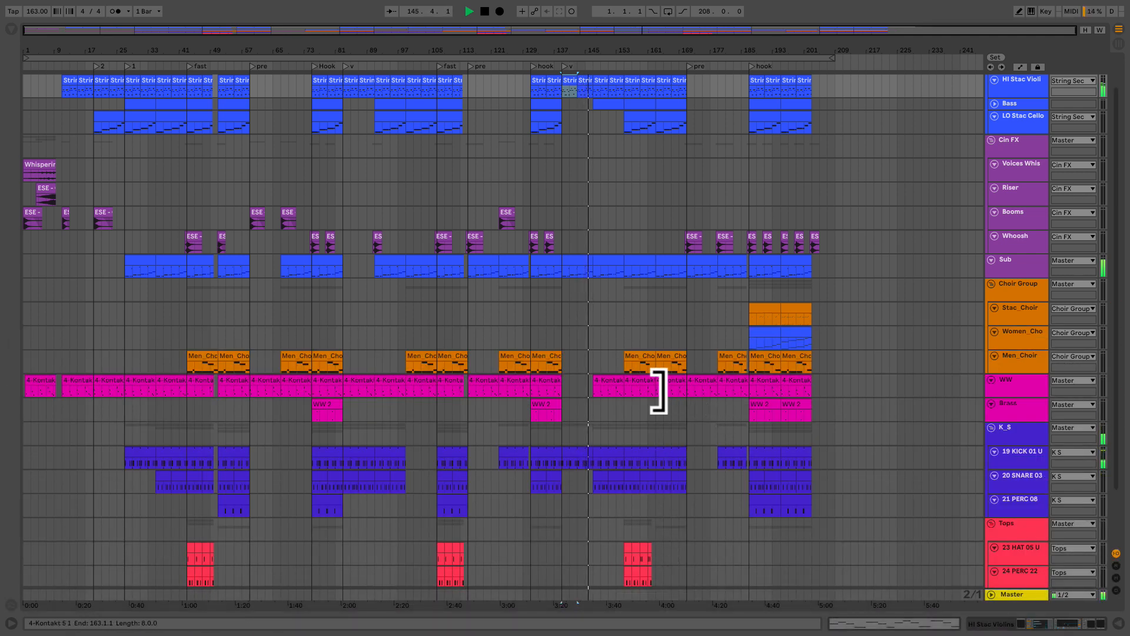
# Examine the notes of the WW clip at bar 147 in an enlarged MIDI editor, then return to the full arrangement
pyautogui.click(641, 381)
pyautogui.doubleClick(612, 383)
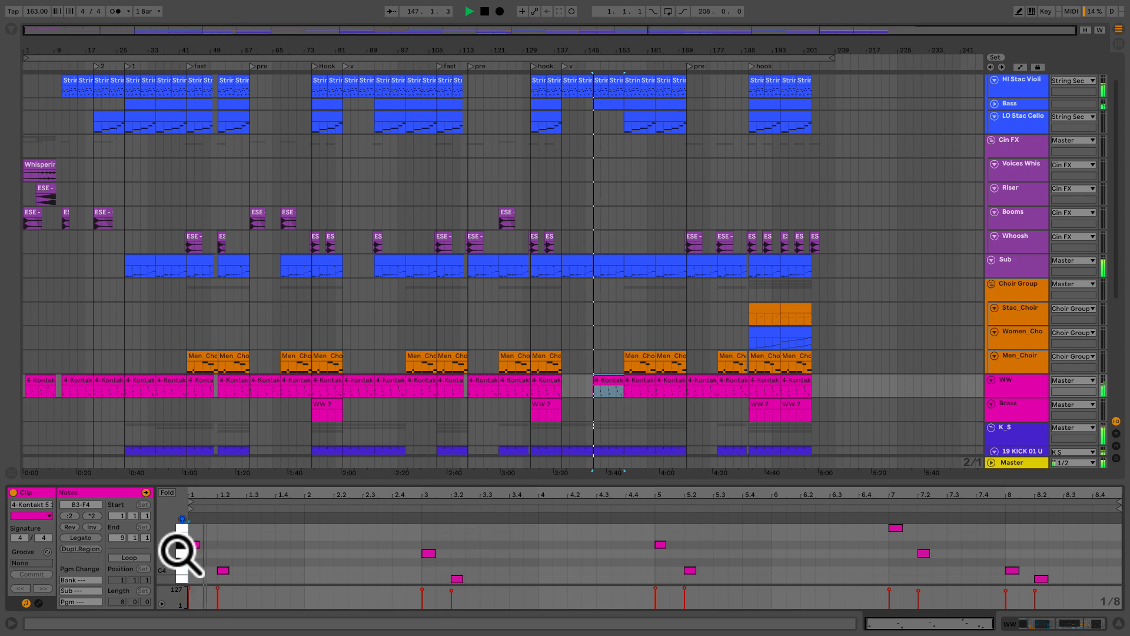
pyautogui.moveTo(176, 550); pyautogui.dragTo(176, 541)
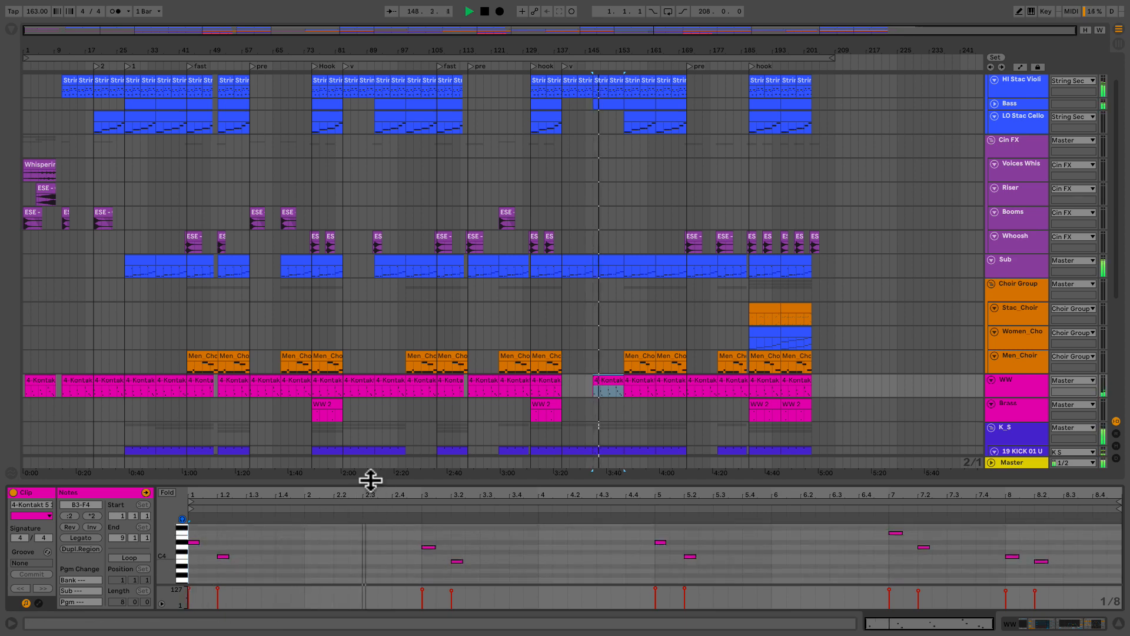
pyautogui.moveTo(371, 480); pyautogui.dragTo(386, 360)
pyautogui.scroll(3, 358, 468)
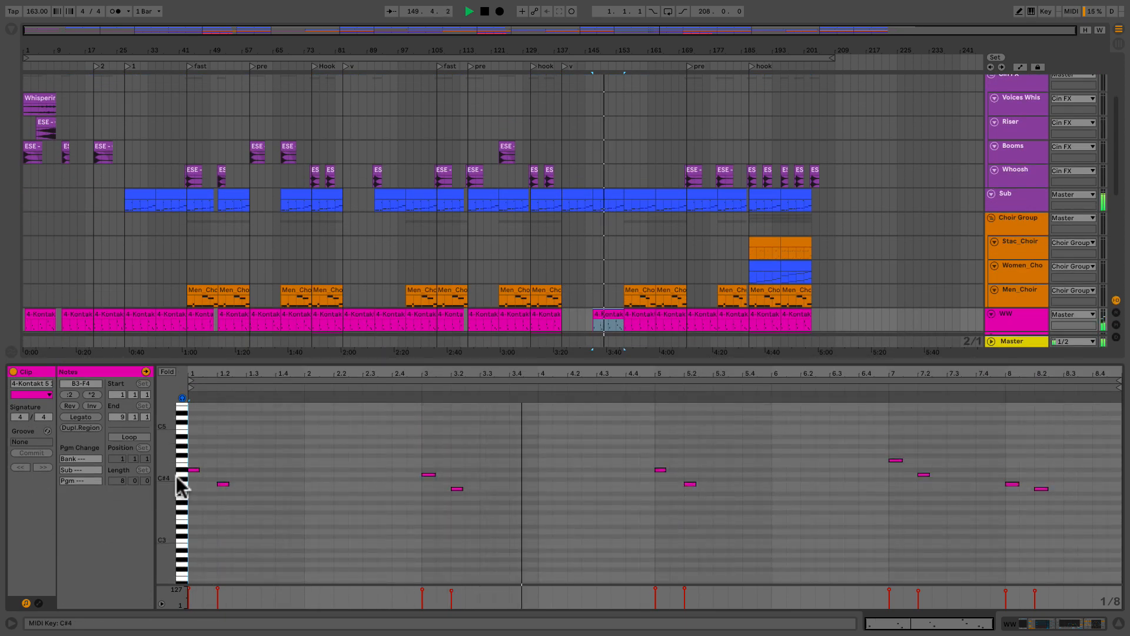
pyautogui.moveTo(175, 475); pyautogui.dragTo(182, 479)
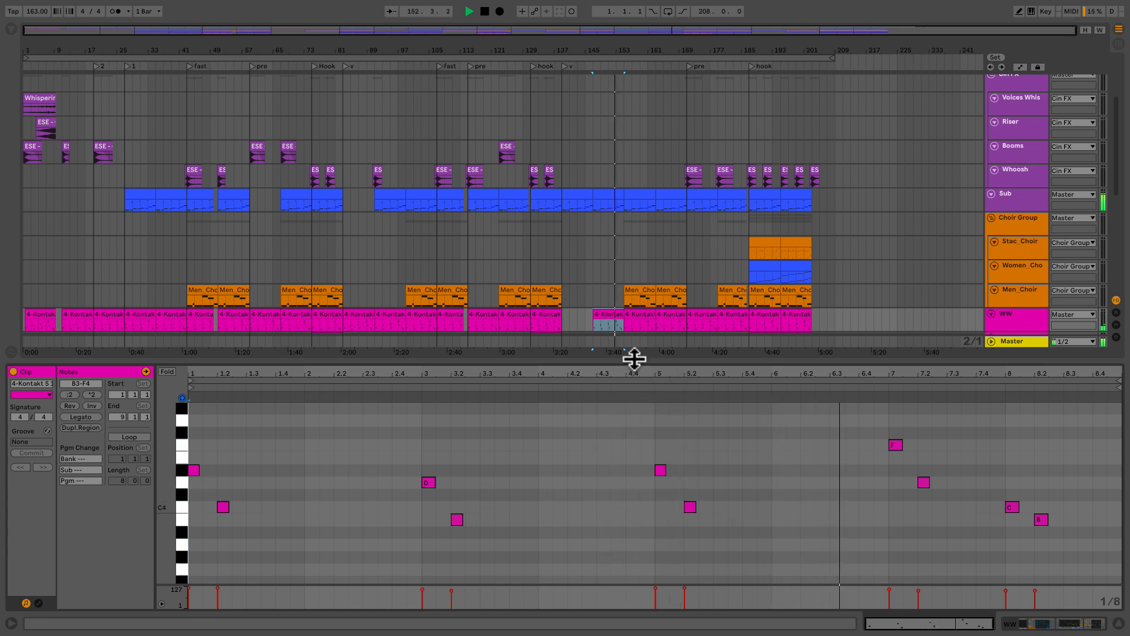
pyautogui.moveTo(633, 358); pyautogui.dragTo(636, 626)
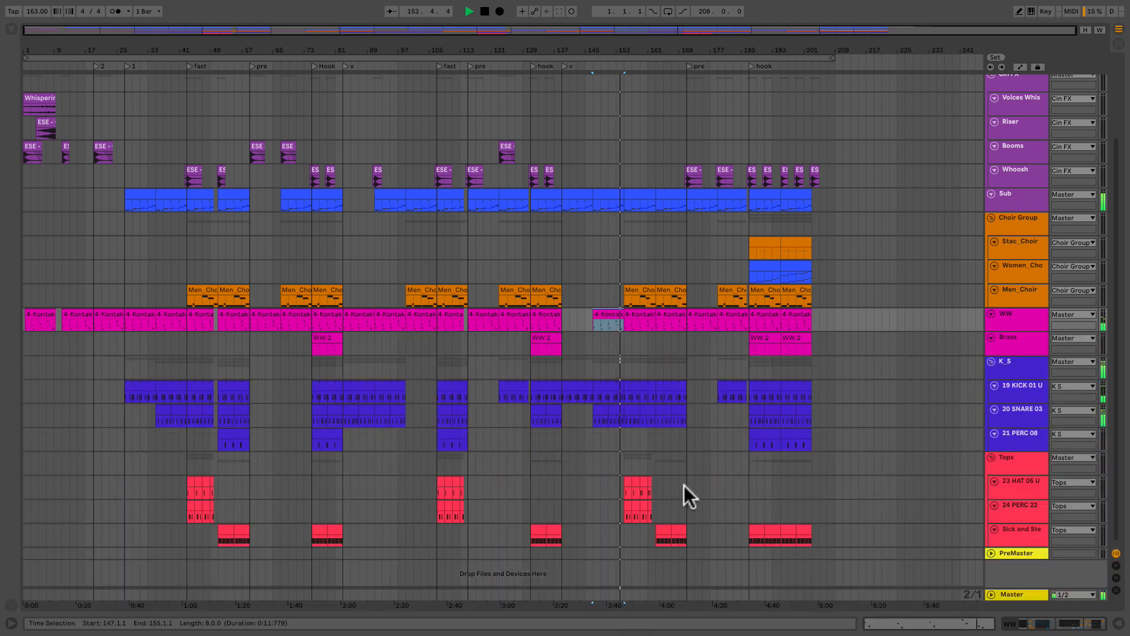